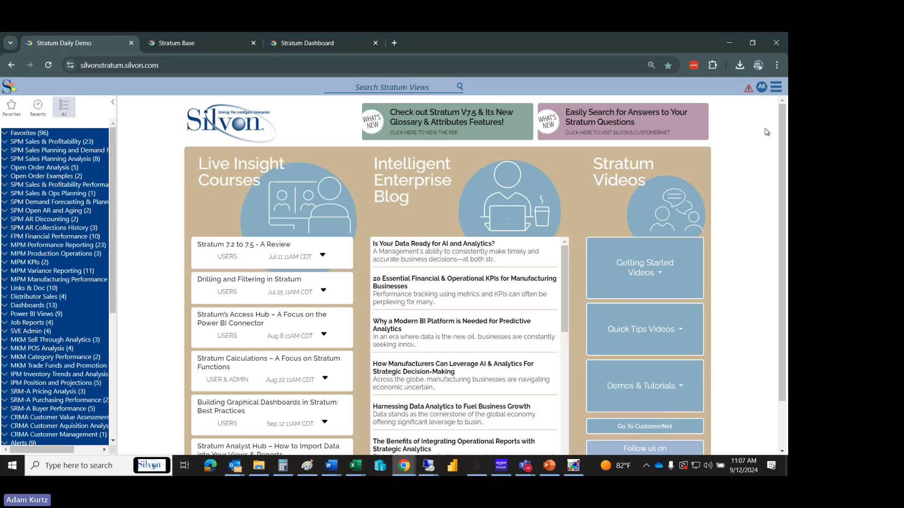
- Open the management page for Dashboards
left_click(776, 89)
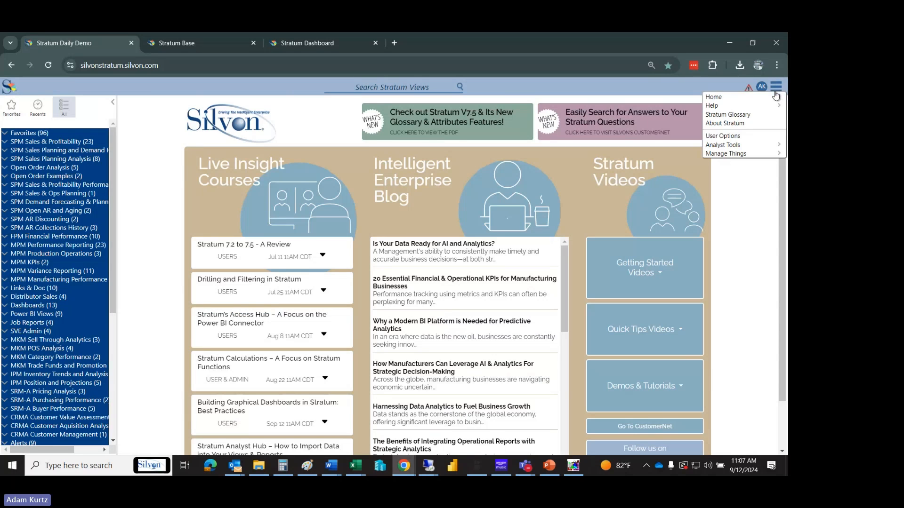
mouse_move(736, 156)
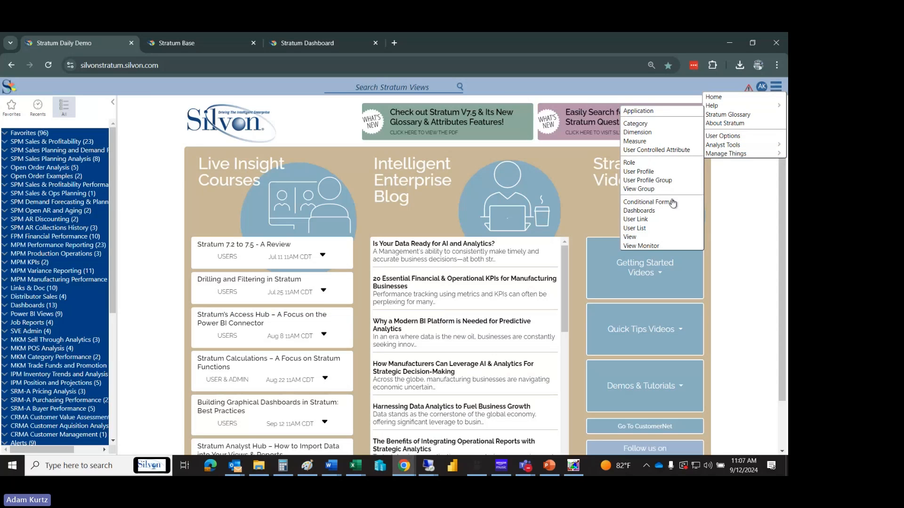
left_click(664, 215)
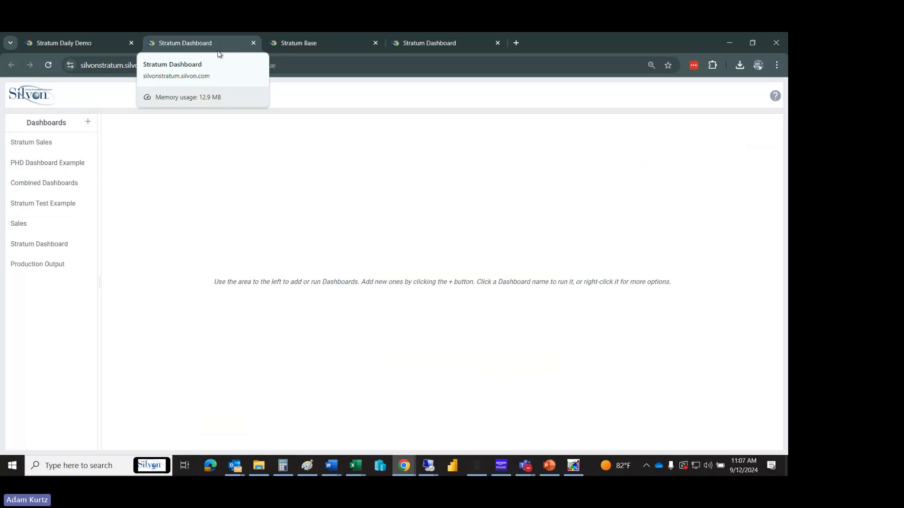
- Run the Stratum Sales and Stratum Dashboard dashboards, and return to Stratum Sales to view its Run Rate and Distributor Sales charts
left_click(42, 143)
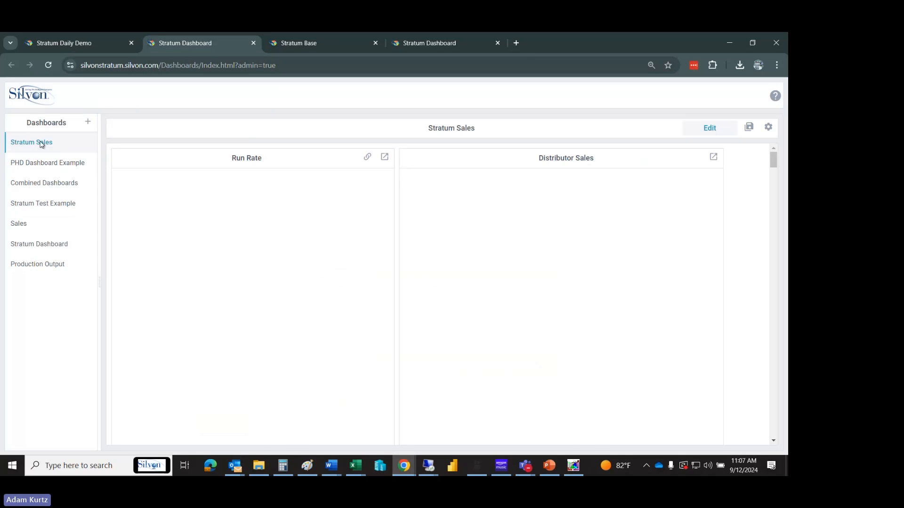
left_click(45, 249)
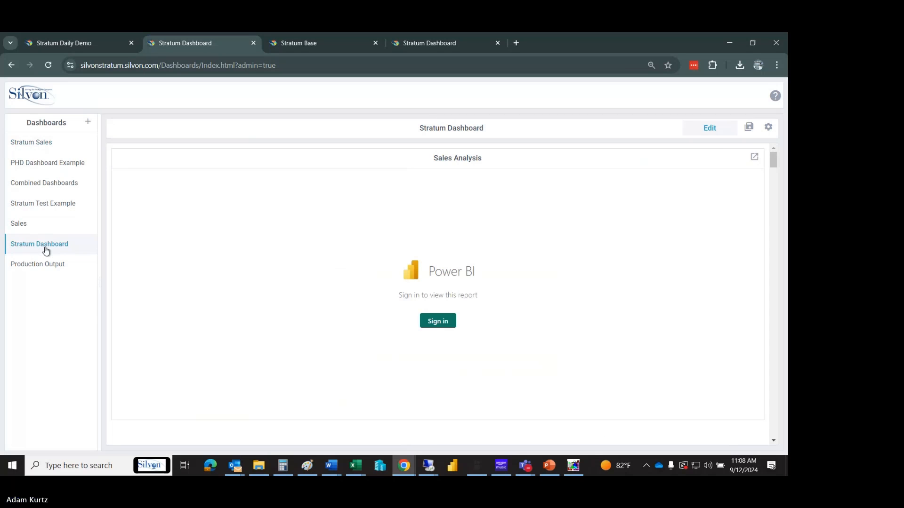
left_click(46, 150)
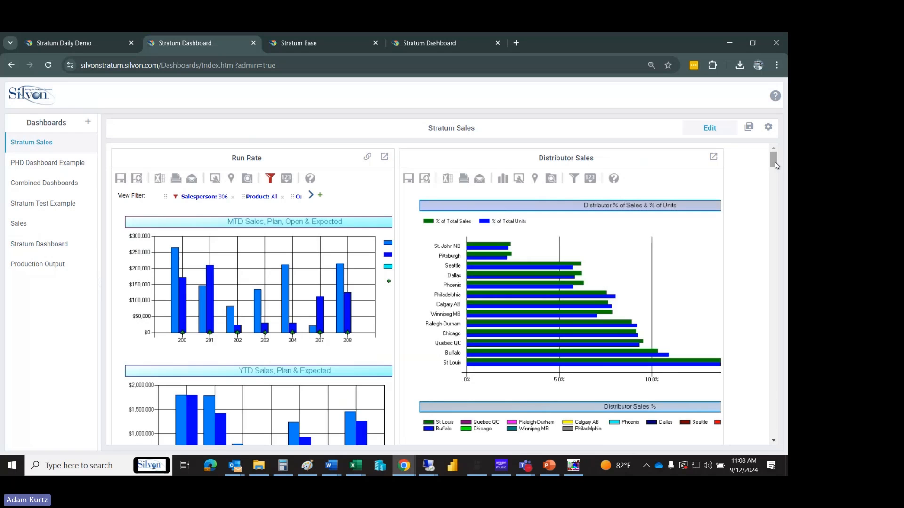
mouse_move(775, 163)
left_mouse_down()
mouse_move(776, 196)
mouse_move(775, 160)
left_mouse_up()
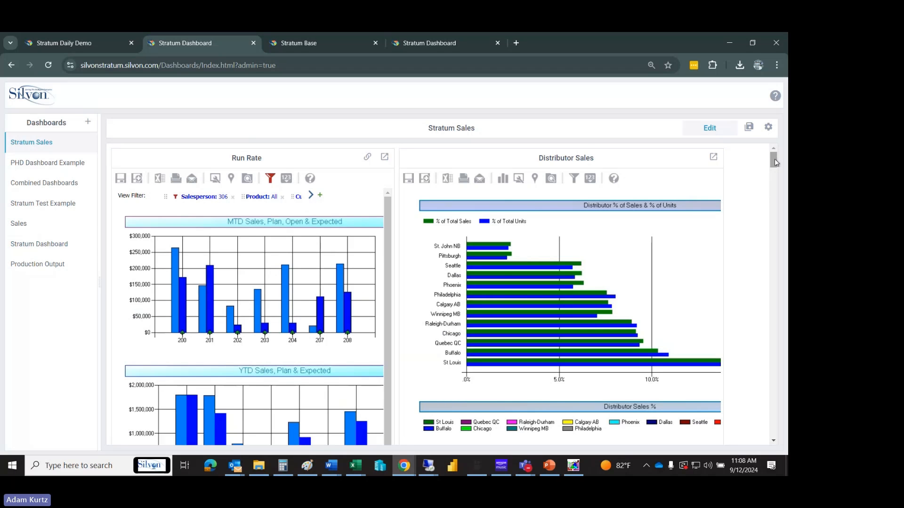
- Switch to the Customer Sales Analysis dashboard and look over its state map and customer sales charts
left_click(301, 51)
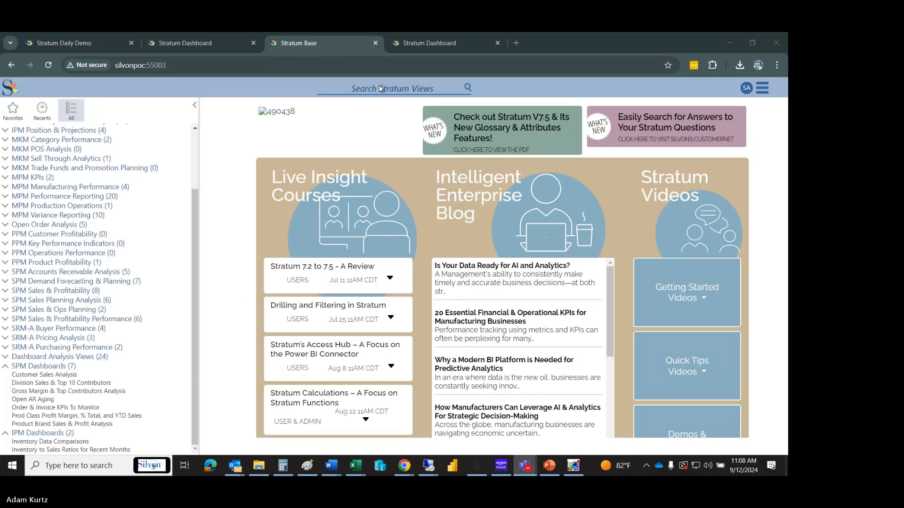
left_click(438, 46)
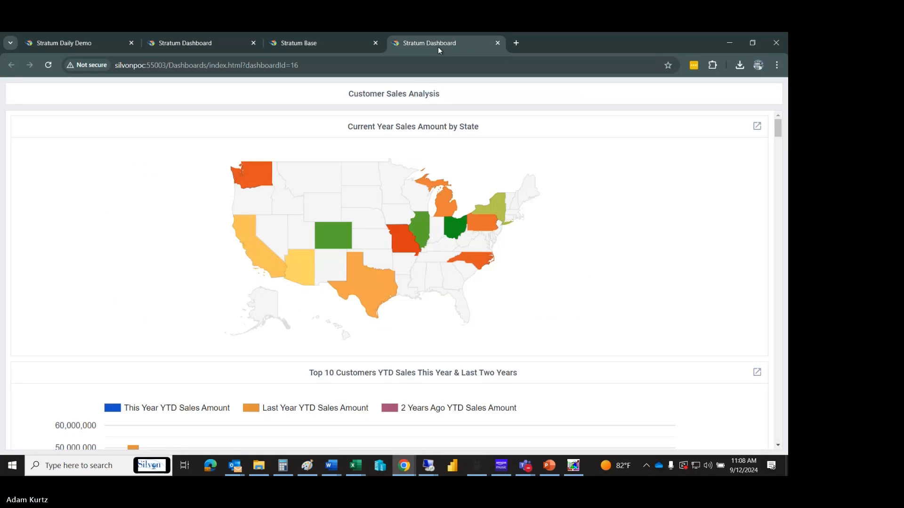
scroll(780, 148, "down", 9)
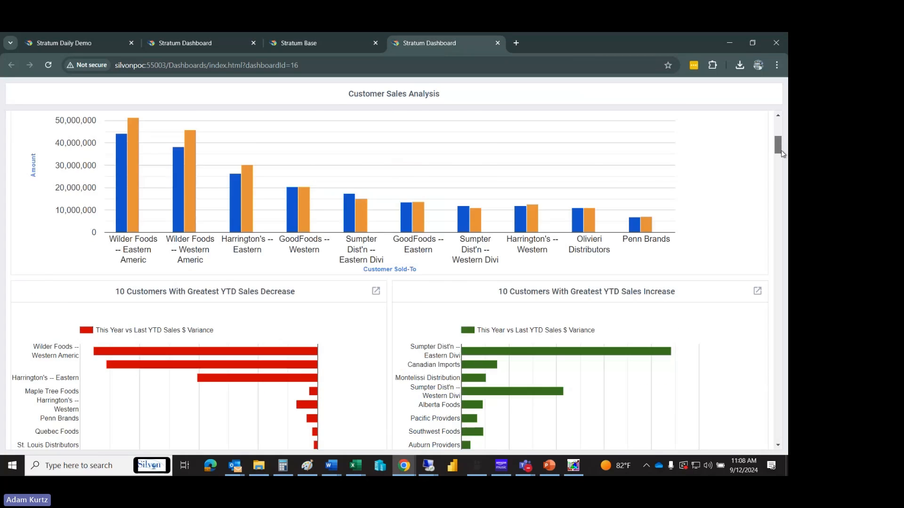
scroll(784, 152, "up", 2)
left_click_drag(783, 152, 780, 135)
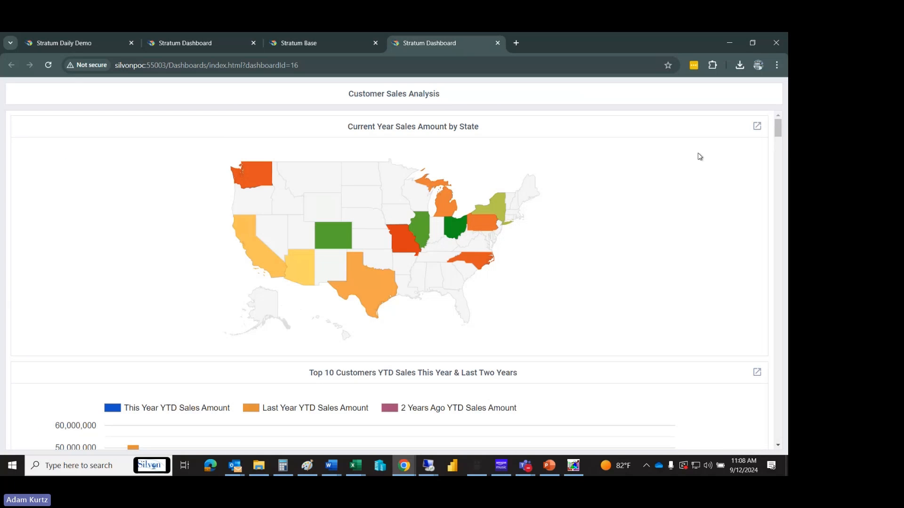
left_click_drag(778, 128, 778, 123)
left_click_drag(778, 122, 778, 122)
- Read the year-to-date sales amount and units of Michigan, Pennsylvania and North Carolina on the state map
mouse_move(255, 173)
mouse_move(448, 203)
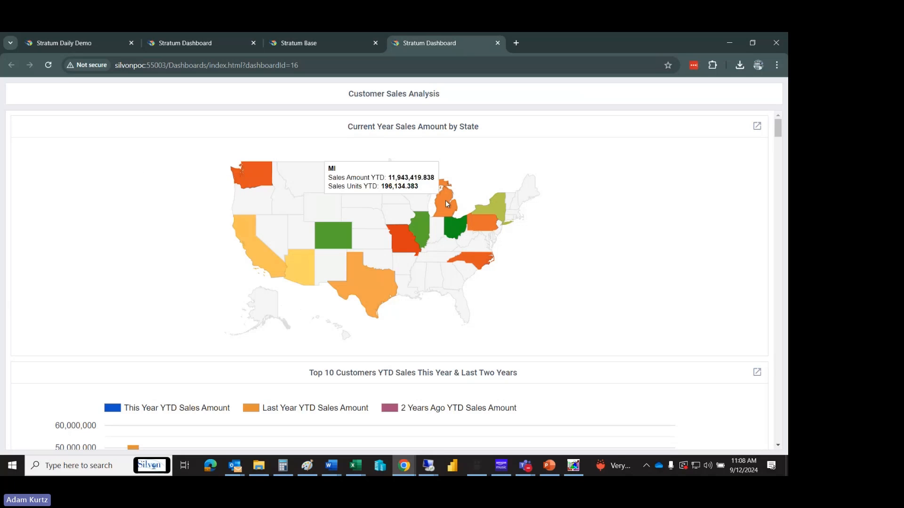
mouse_move(487, 228)
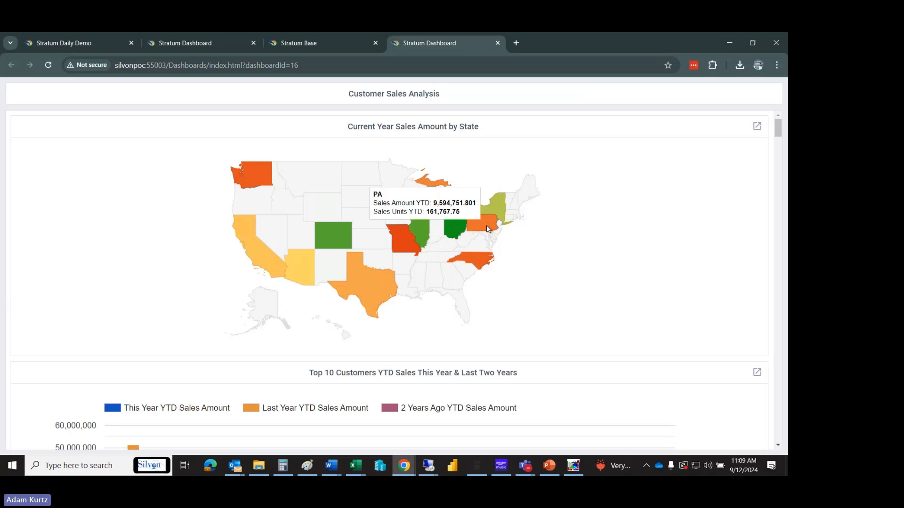
mouse_move(477, 258)
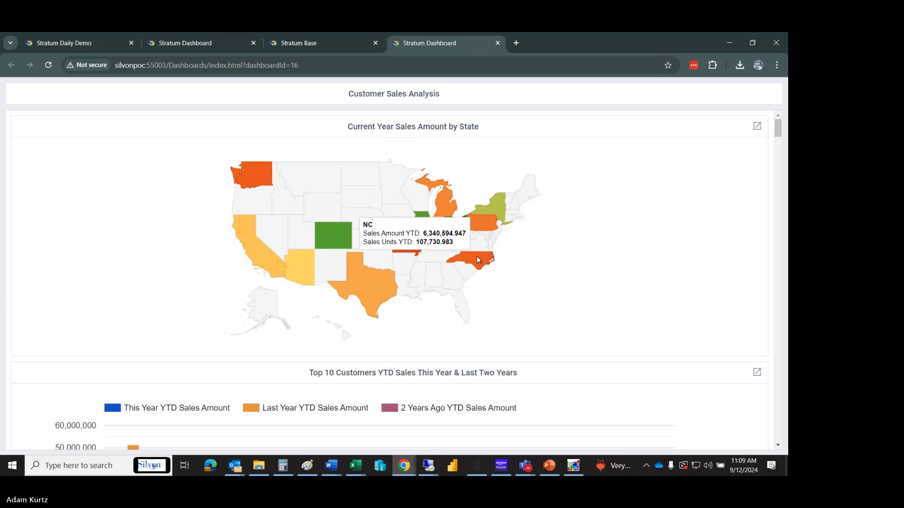
- Open the view behind the Current Year Sales Amount by State map in a new tab and drill down into IL
left_click(757, 128)
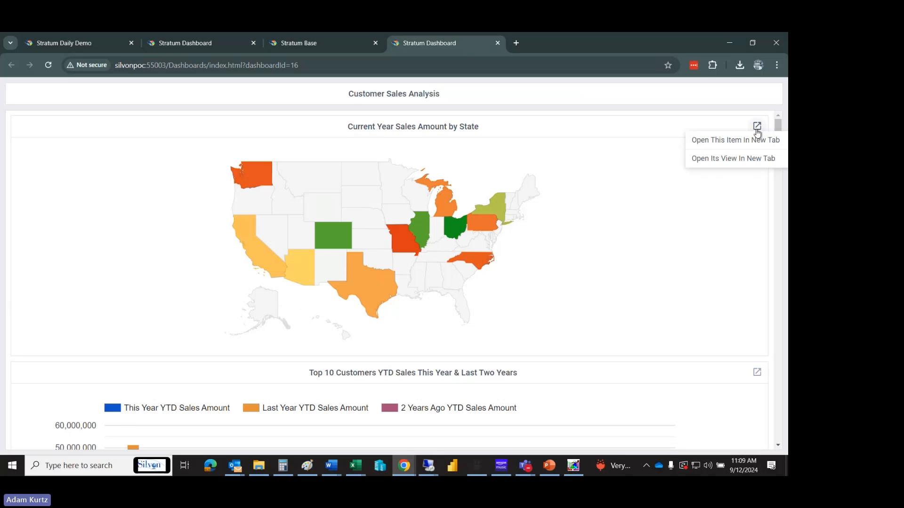
left_click(736, 160)
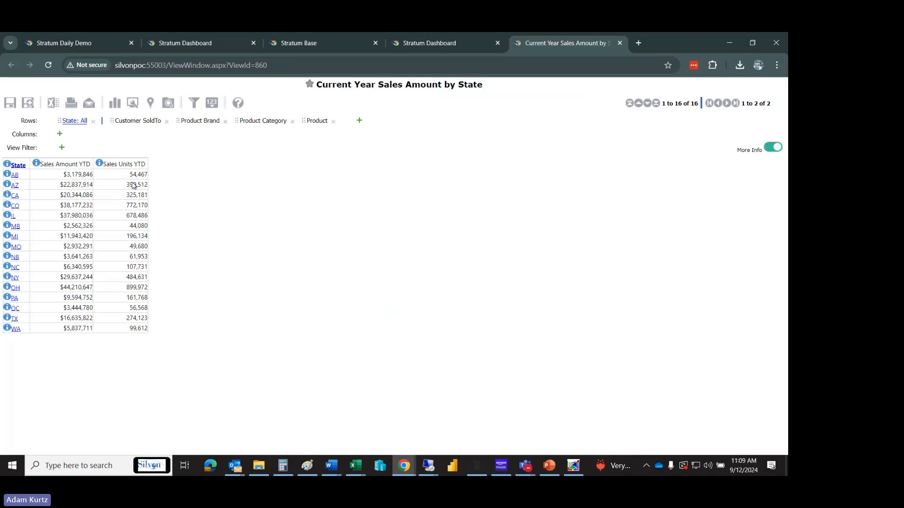
left_click(13, 217)
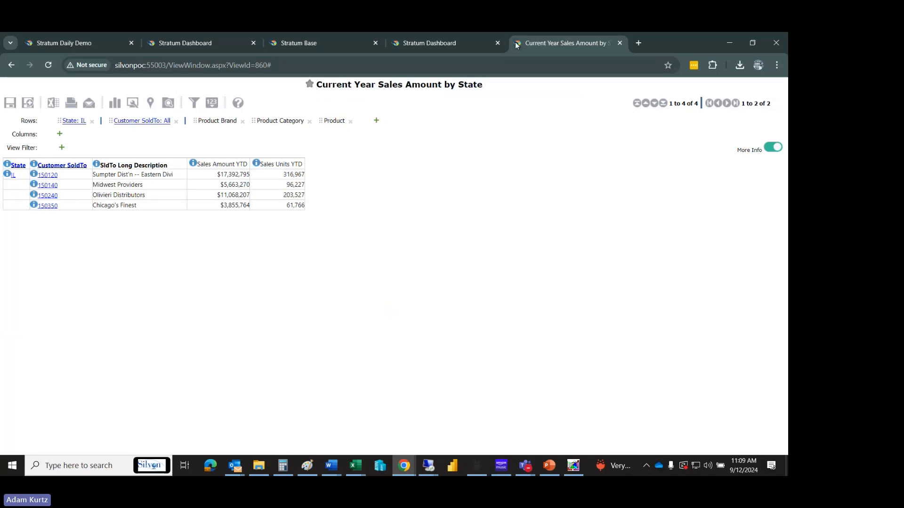
- Detach the state sales view into its own window over the dashboard and drill down from the first Illinois customer to Product Brand
left_click_drag(517, 43, 529, 137)
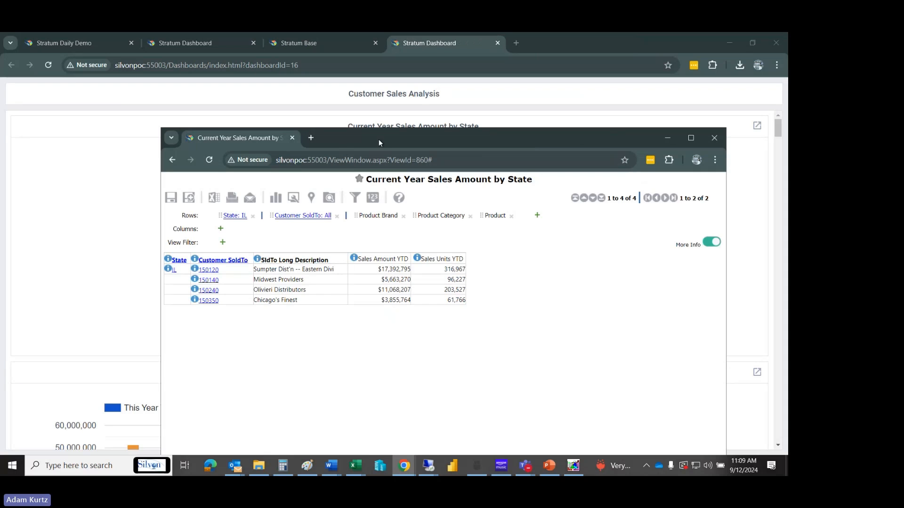
left_click_drag(379, 143, 465, 276)
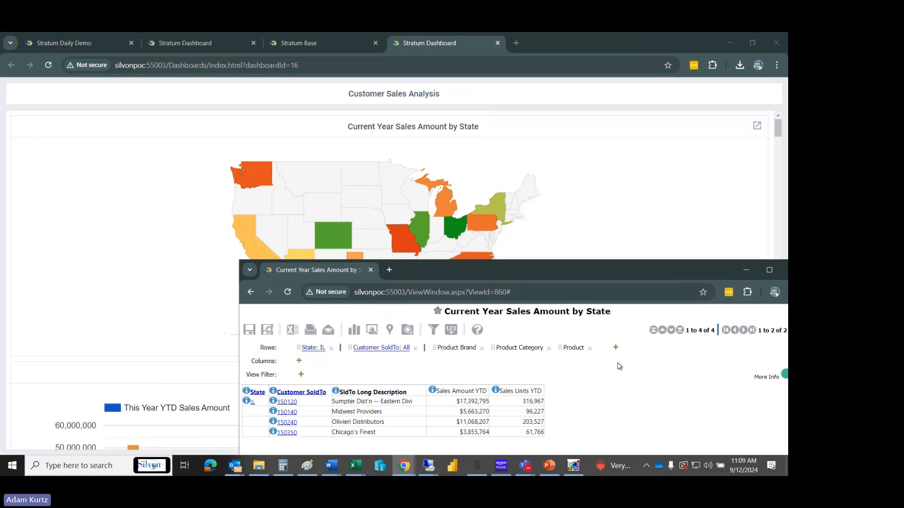
left_click(288, 402)
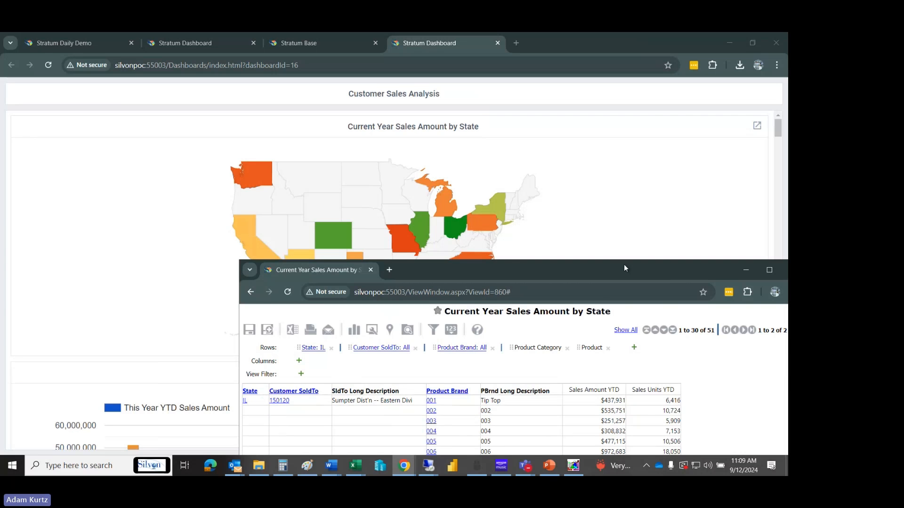
left_click_drag(623, 264, 594, 151)
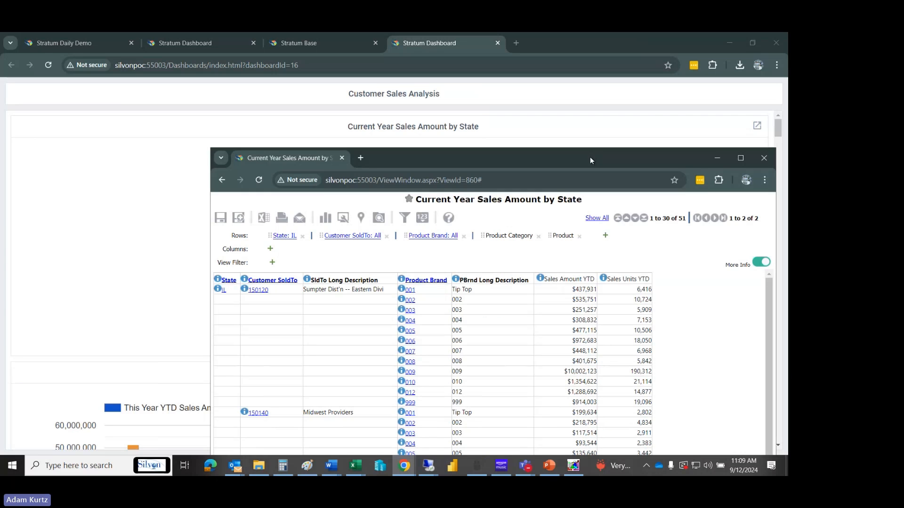
- Move Product Category and then Product directly after Customer SoldTo in the rows, and drill back up to the customer level
left_click_drag(501, 237, 355, 238)
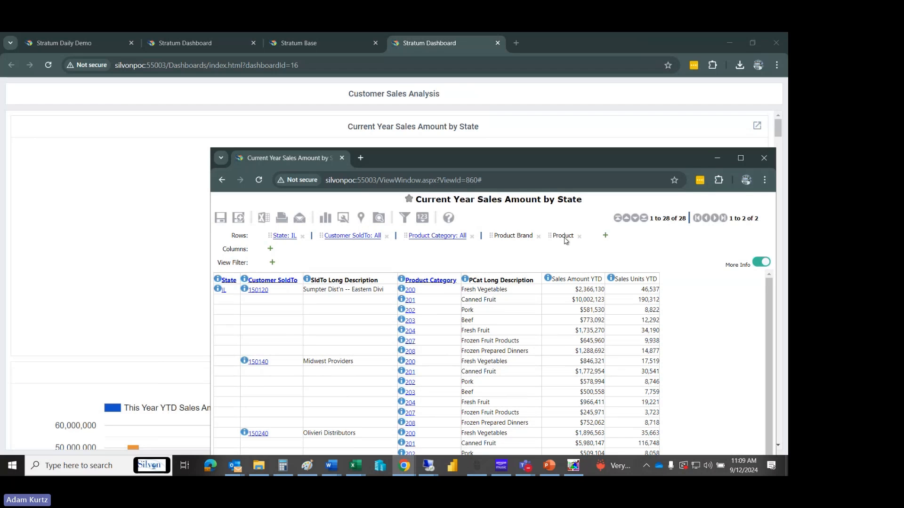
left_click_drag(565, 238, 360, 240)
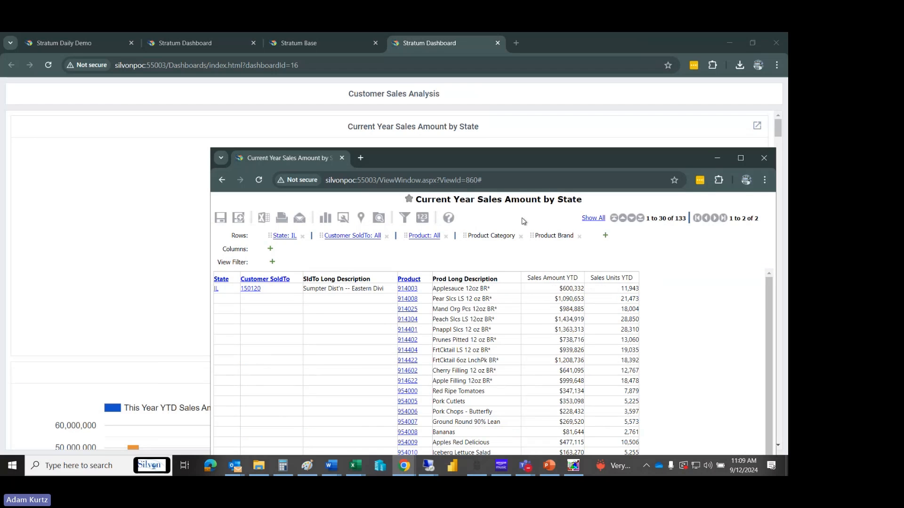
mouse_move(558, 165)
left_mouse_down()
mouse_move(550, 218)
mouse_move(513, 278)
mouse_move(550, 168)
left_mouse_up()
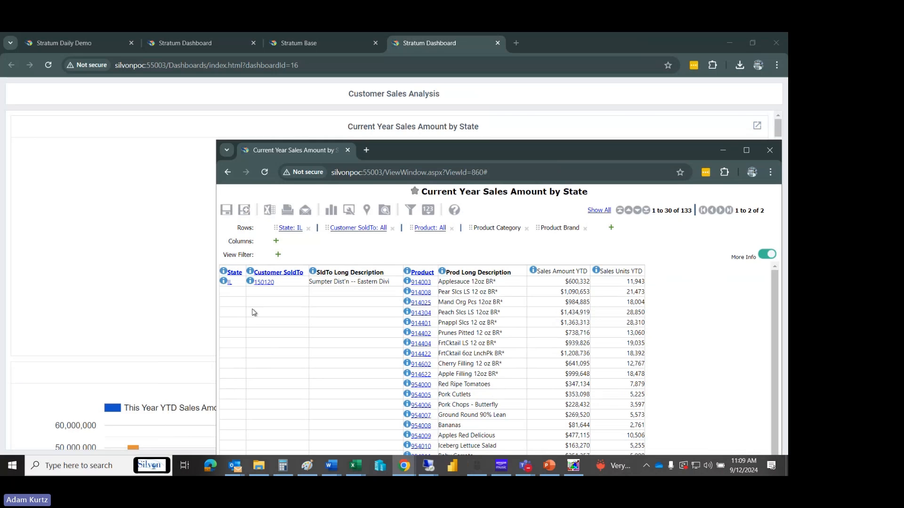
left_click(266, 279)
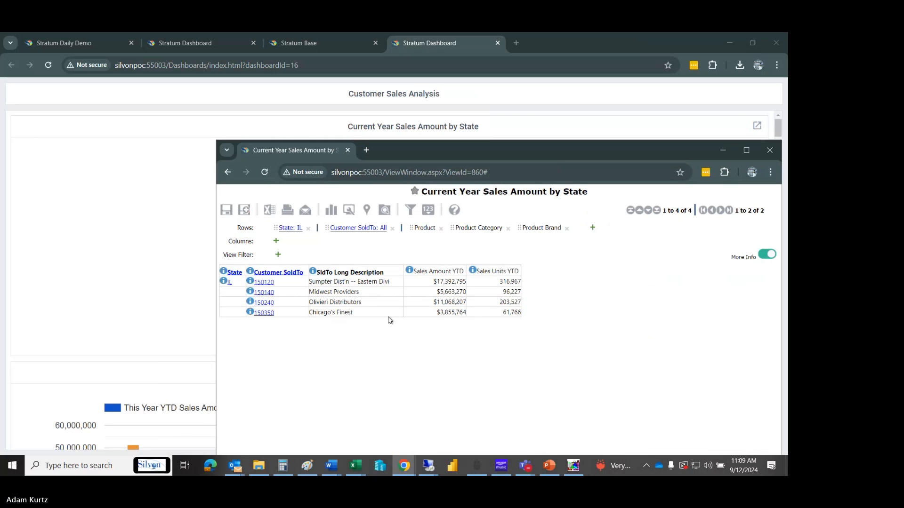
- Compare the Illinois sales figures on the dashboard map with the customer rows in the detached view
left_click_drag(585, 155, 558, 312)
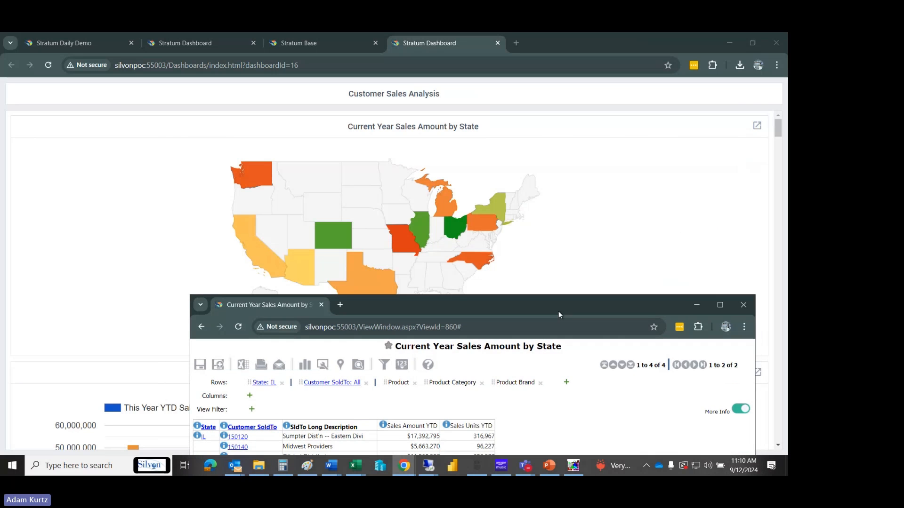
mouse_move(424, 230)
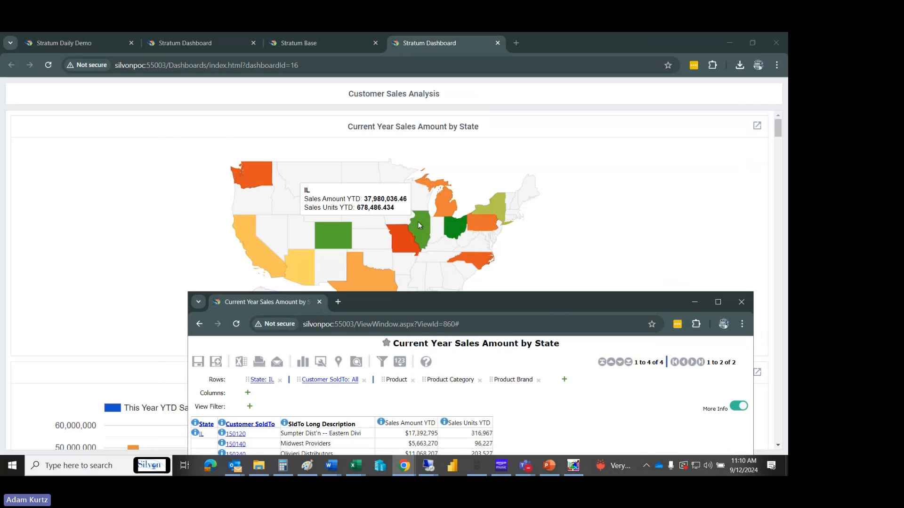
left_click_drag(470, 305, 472, 190)
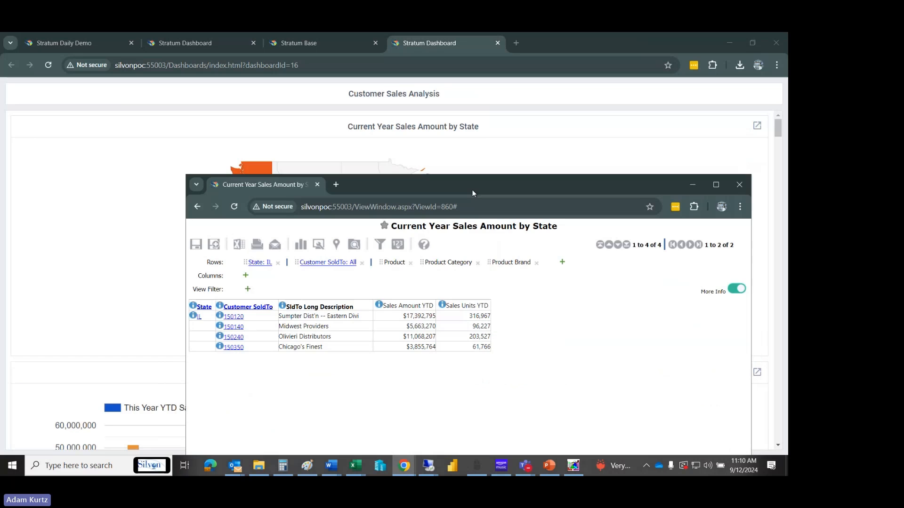
- Open the properties of the Sales Amount YTD column
right_click(421, 306)
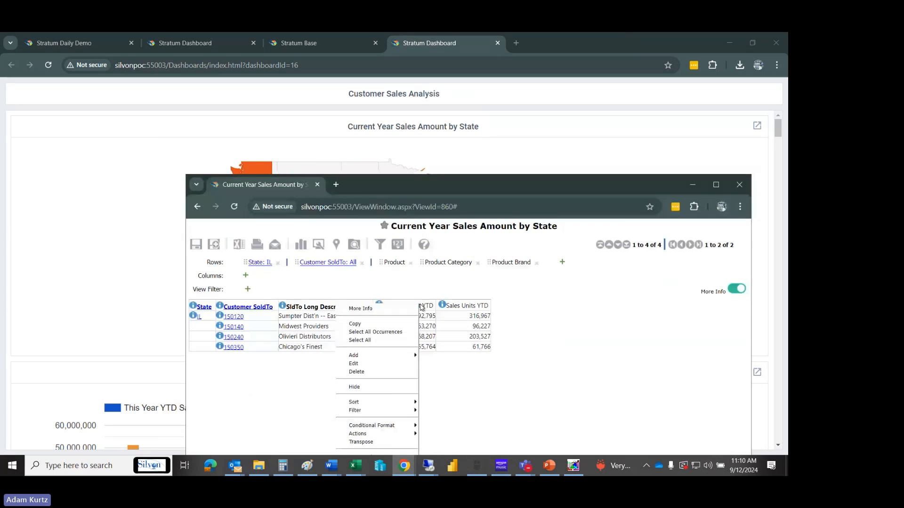
left_click_drag(620, 182, 567, 84)
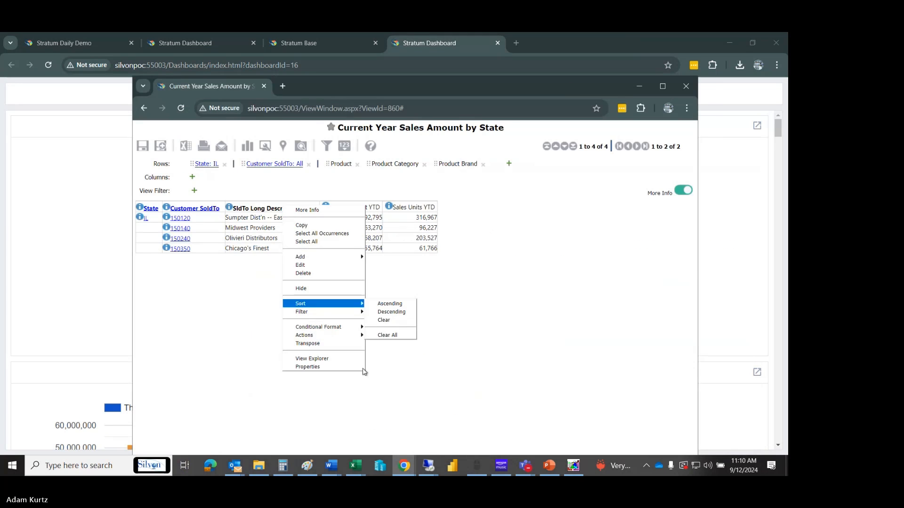
left_click(361, 367)
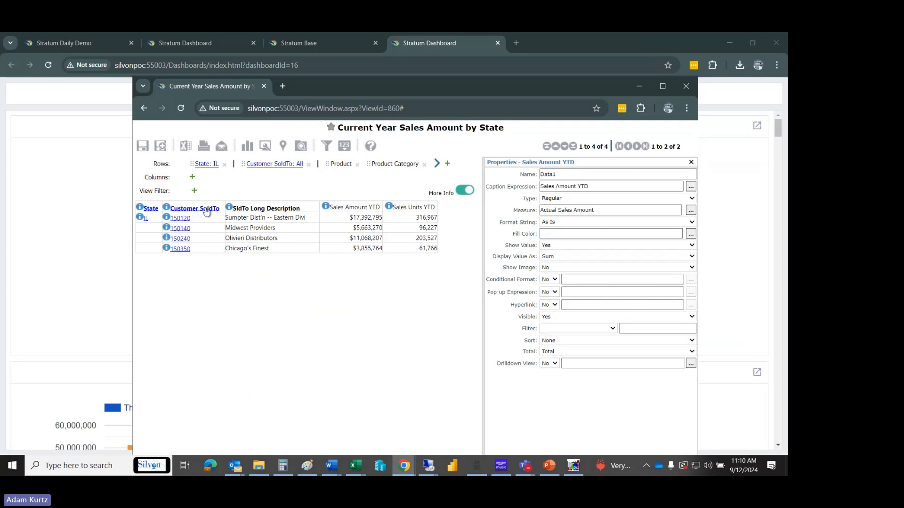
- Set Total to Yes for Customer SoldTo, keeping All Others at No
left_click(206, 212)
left_click(172, 346)
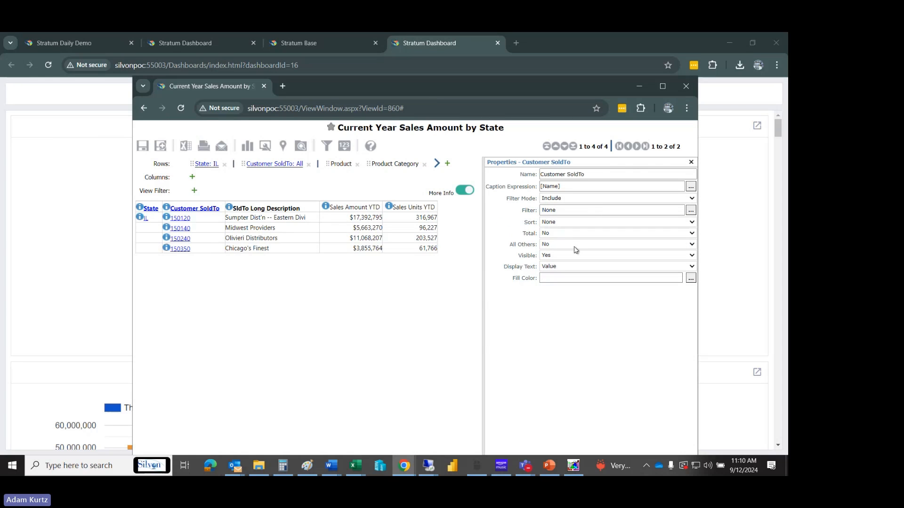
left_click(558, 244)
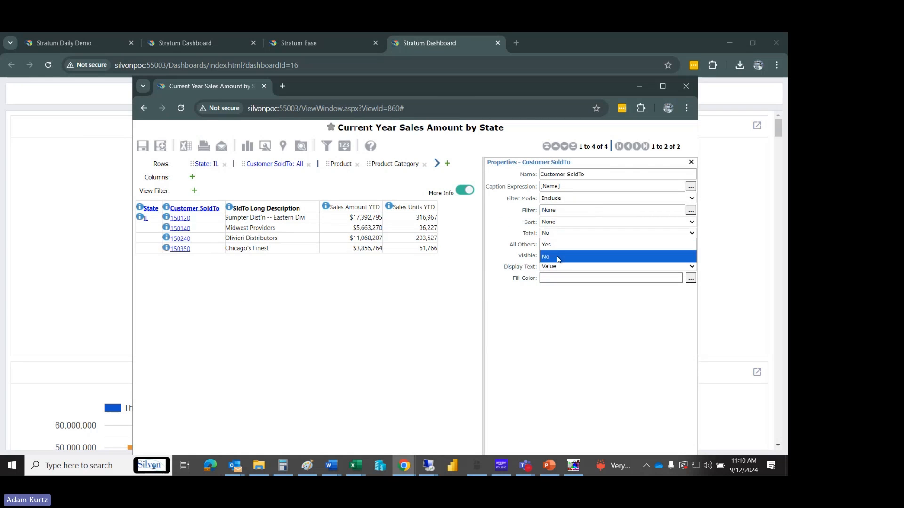
left_click(558, 257)
left_click(285, 315)
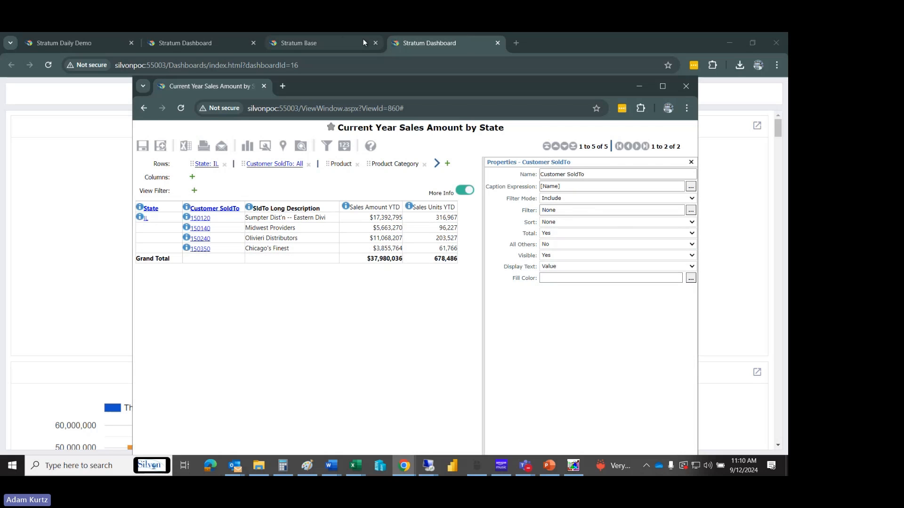
- Detach the Customer Sales Analysis dashboard tab into its own window
left_click_drag(469, 50, 269, 88)
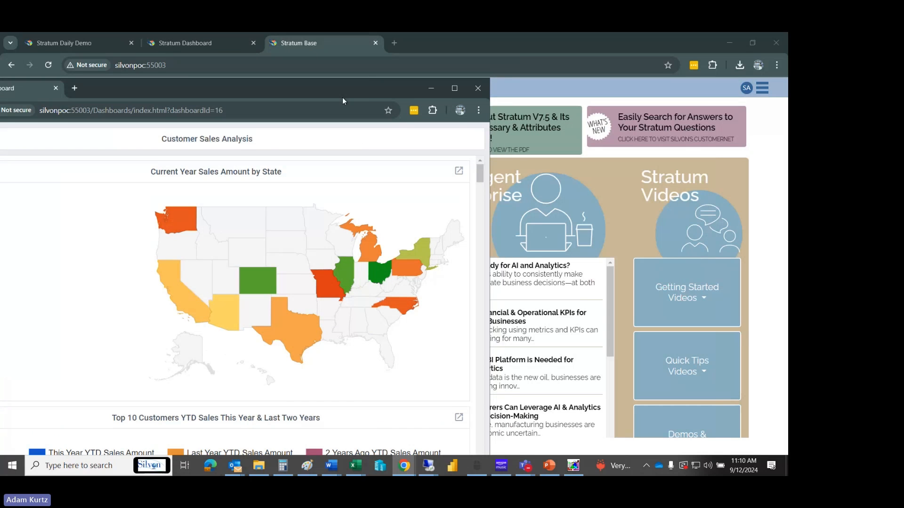
- Reposition the detached dashboard window and bring the Current Year Sales Amount by State view window forward
left_click_drag(342, 97, 546, 84)
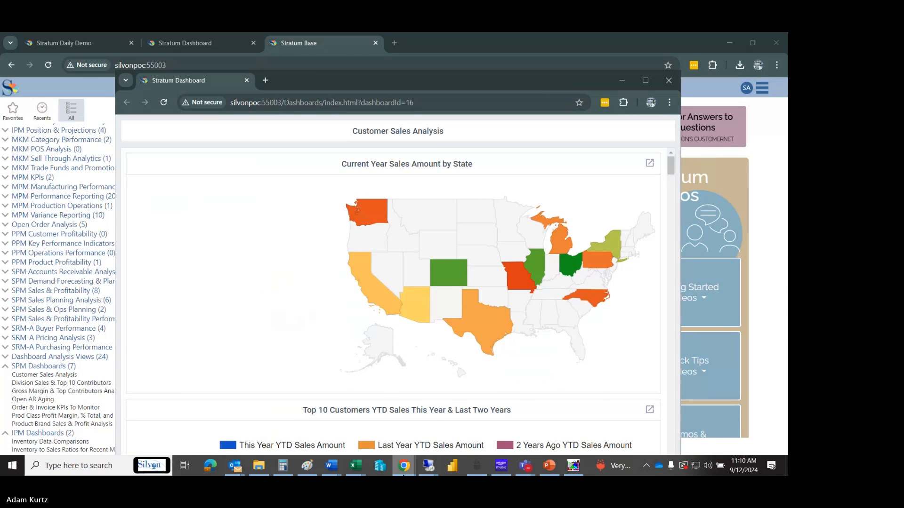
mouse_move(404, 465)
left_click(465, 447)
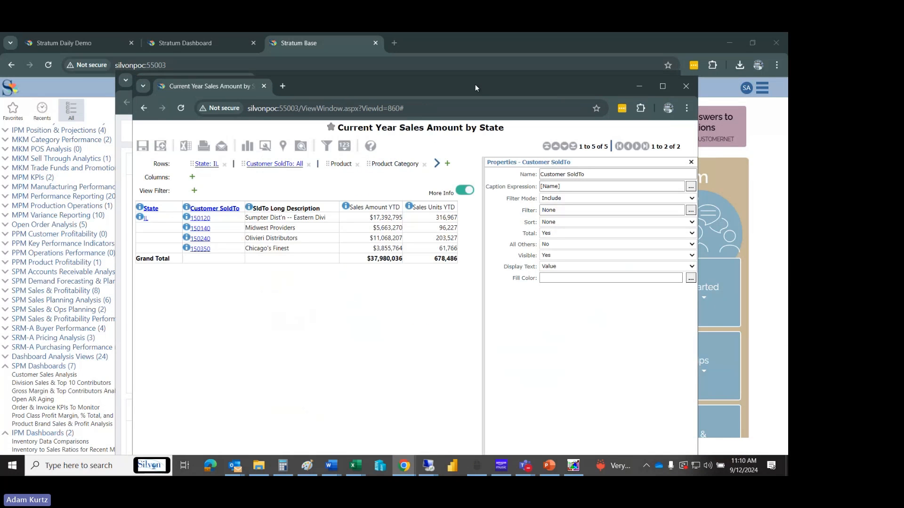
left_click_drag(256, 88, 1, 132)
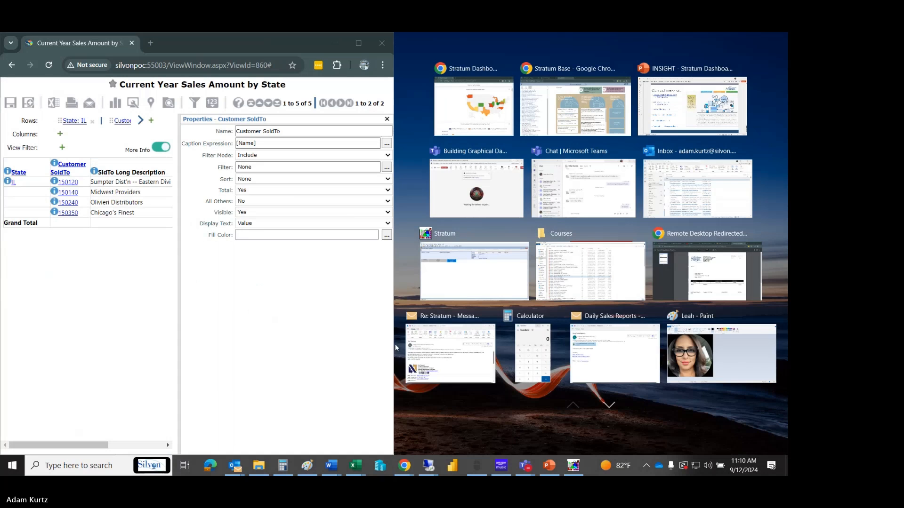
left_click(612, 352)
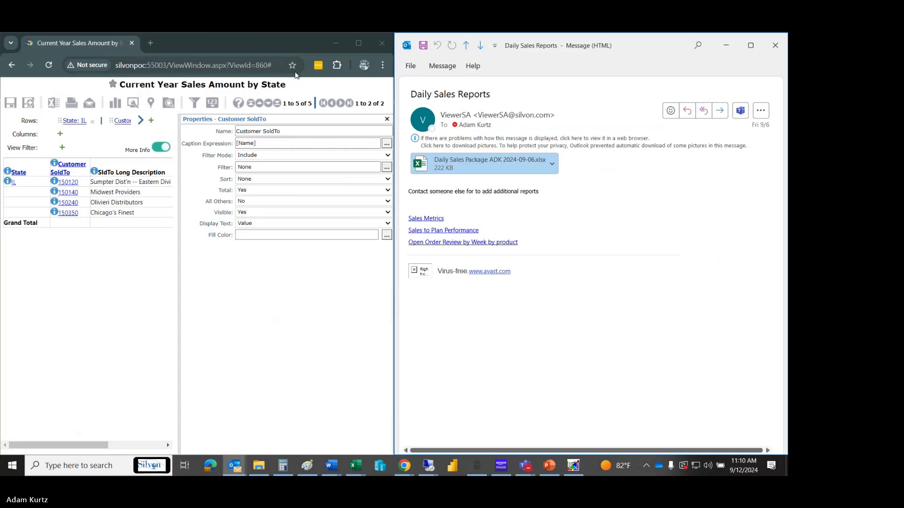
left_click(304, 92)
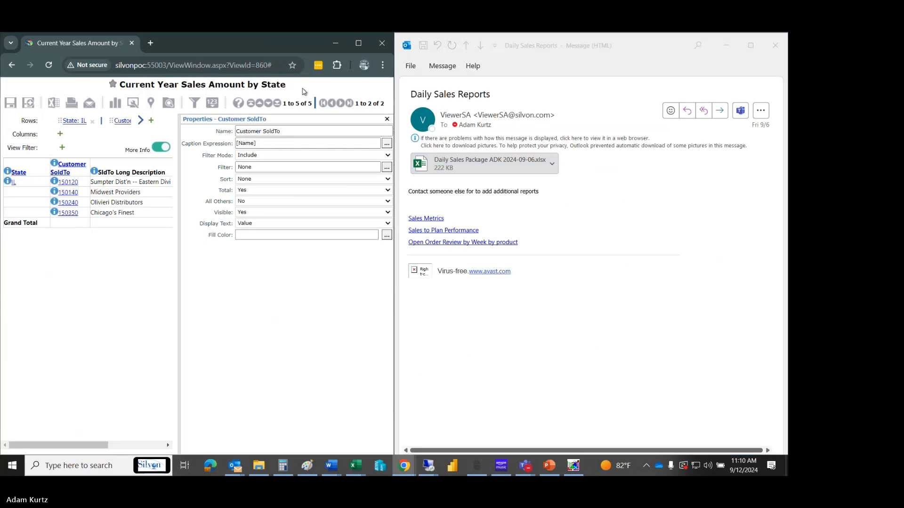
- Maximize the Current Year Sales Amount by State view, and bring the detached Customer Sales Analysis dashboard window forward maximized
left_click(358, 43)
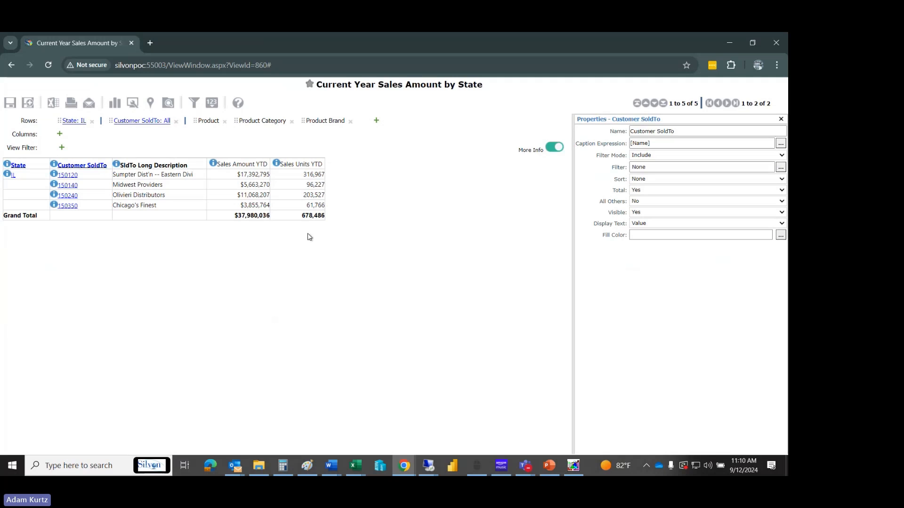
left_click(409, 466)
left_click(405, 466)
mouse_move(403, 466)
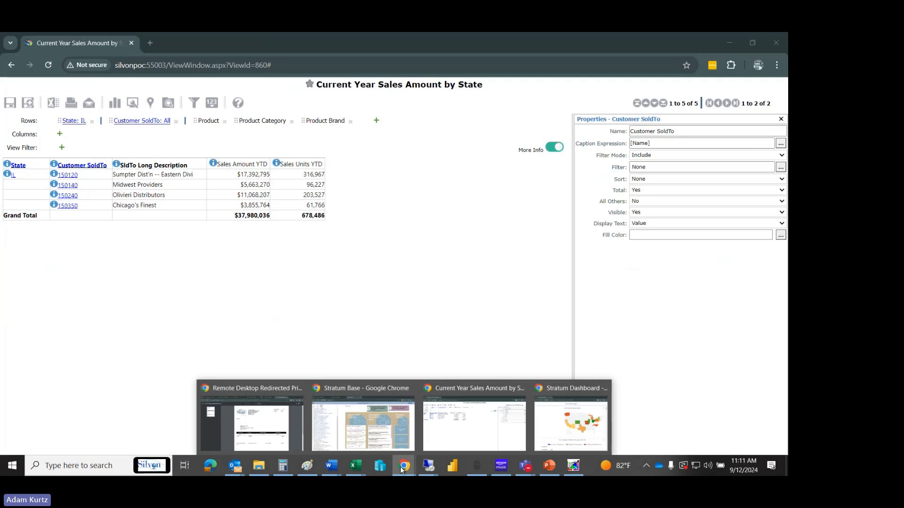
left_click(472, 435)
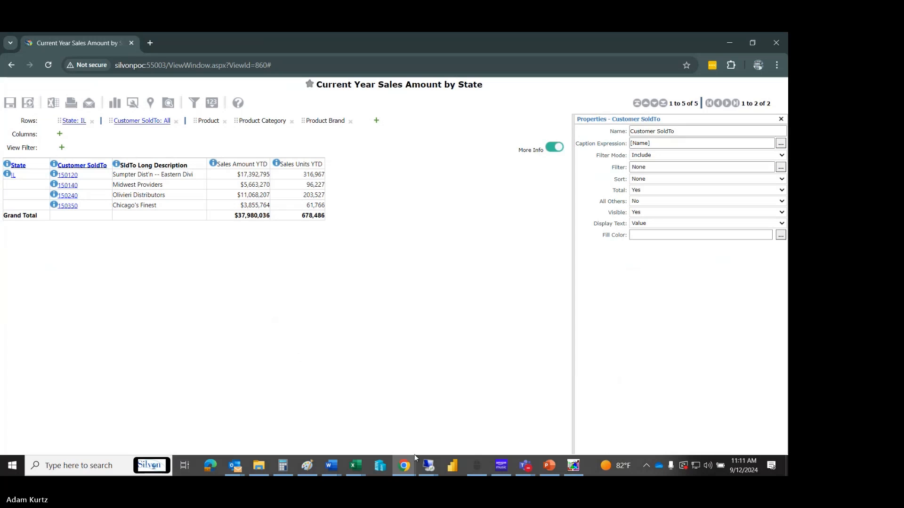
left_click(403, 466)
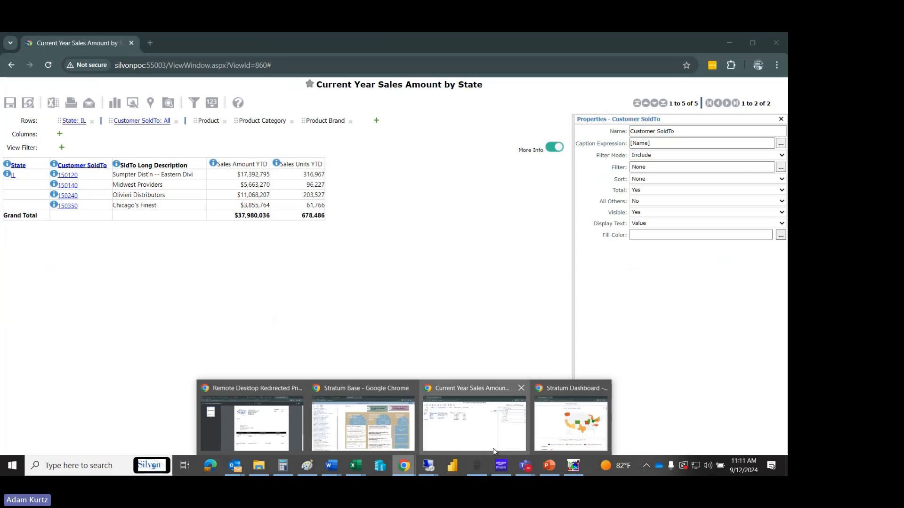
left_click(571, 423)
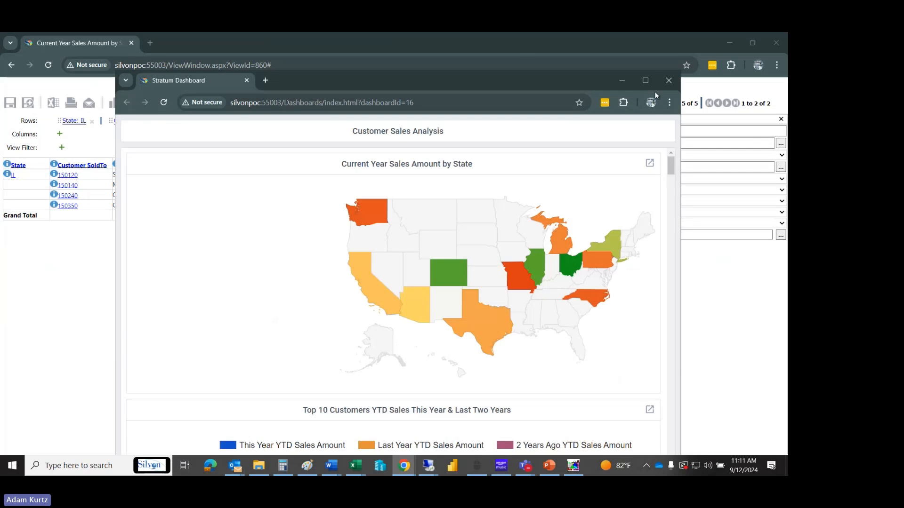
left_click(645, 81)
- Examine the Top 10 Customers YTD chart and the greatest YTD sales decrease and increase charts, including individual bar values
scroll(780, 133, "down", 1)
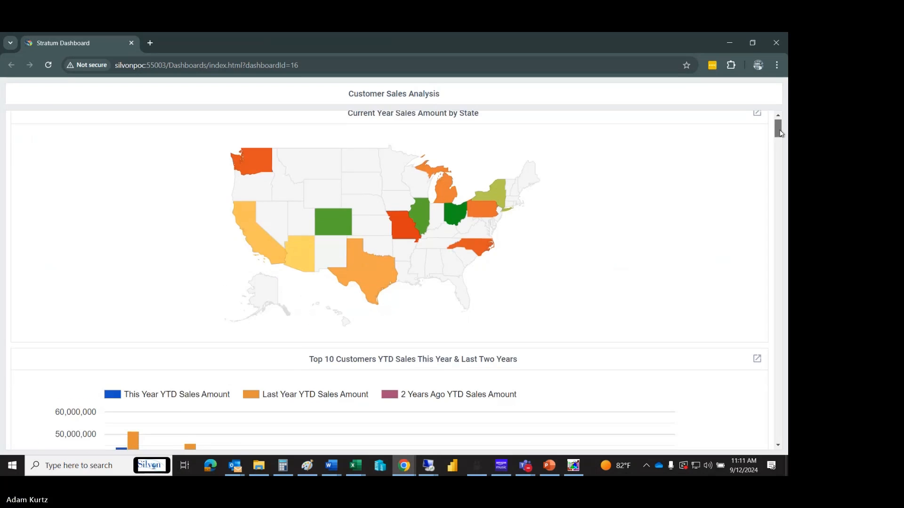
left_click_drag(780, 134, 778, 144)
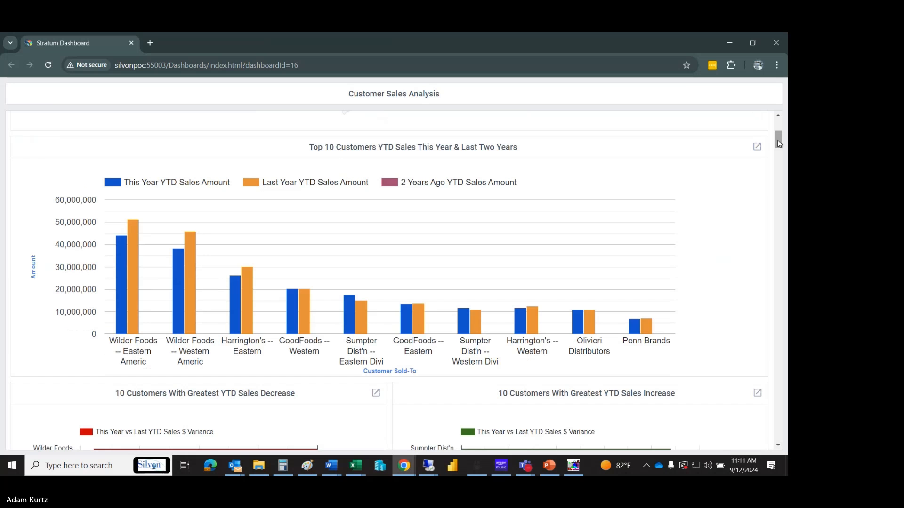
left_click_drag(779, 143, 777, 152)
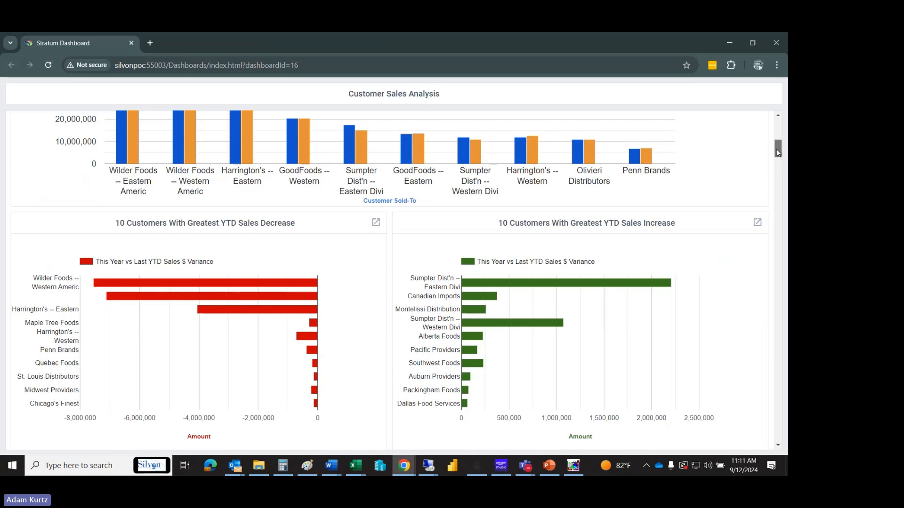
mouse_move(777, 152)
left_mouse_down()
mouse_move(776, 124)
mouse_move(768, 155)
left_mouse_up()
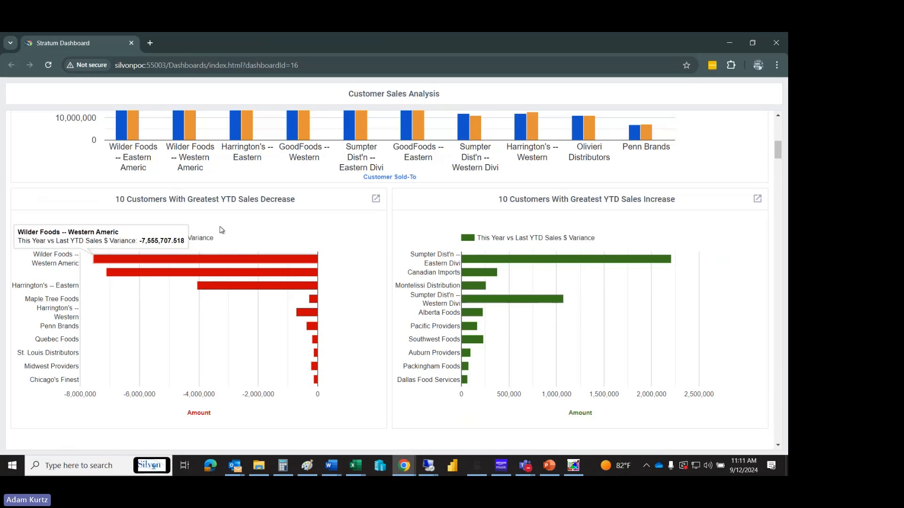
mouse_move(235, 262)
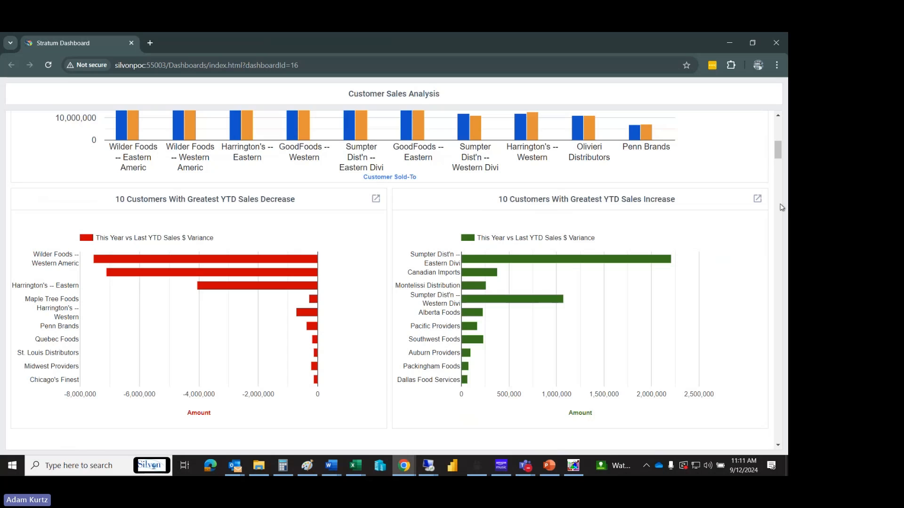
mouse_move(778, 154)
left_mouse_down()
mouse_move(779, 146)
mouse_move(780, 162)
mouse_move(779, 139)
mouse_move(780, 147)
left_mouse_up()
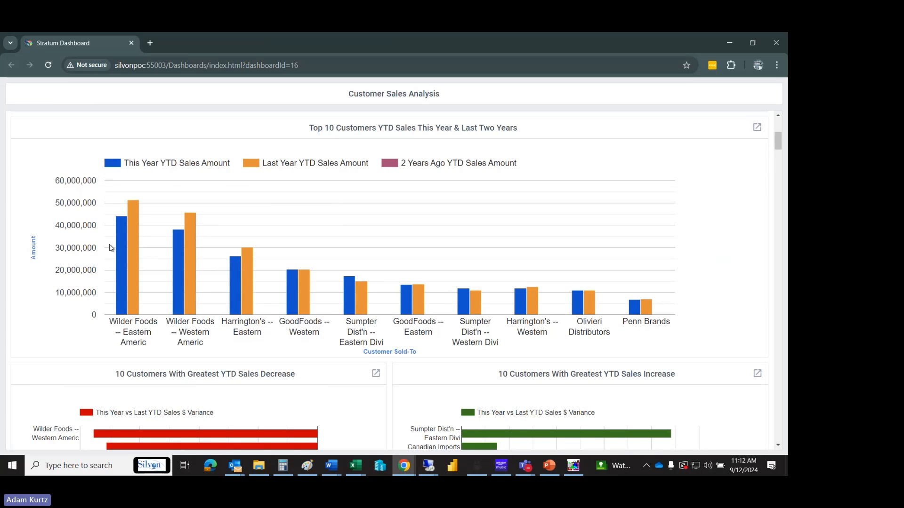
mouse_move(130, 254)
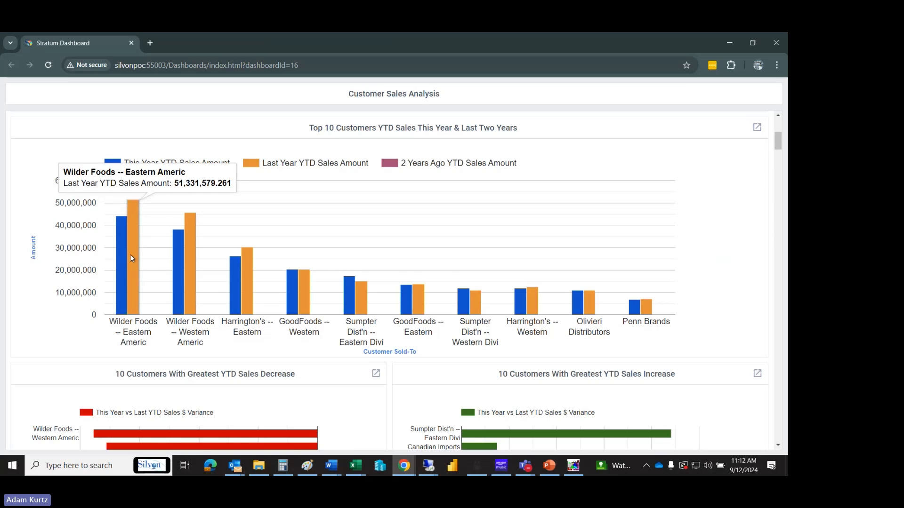
mouse_move(348, 304)
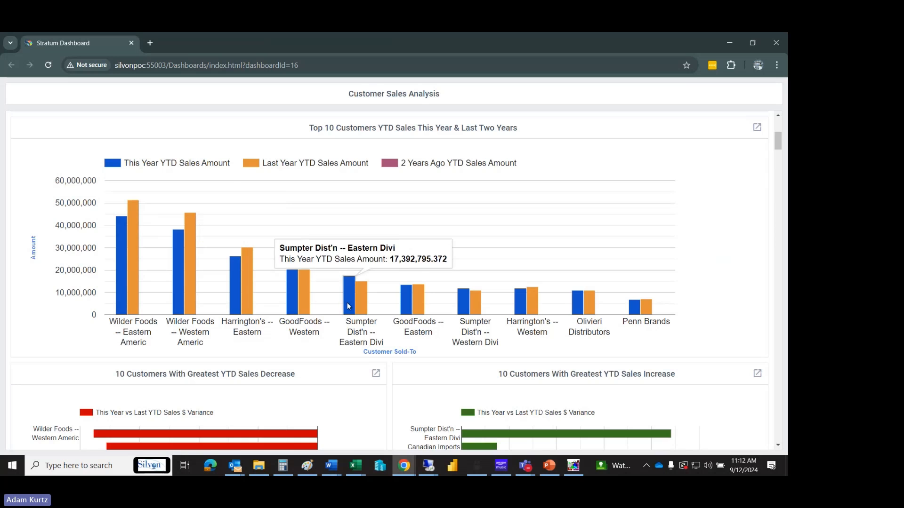
mouse_move(305, 288)
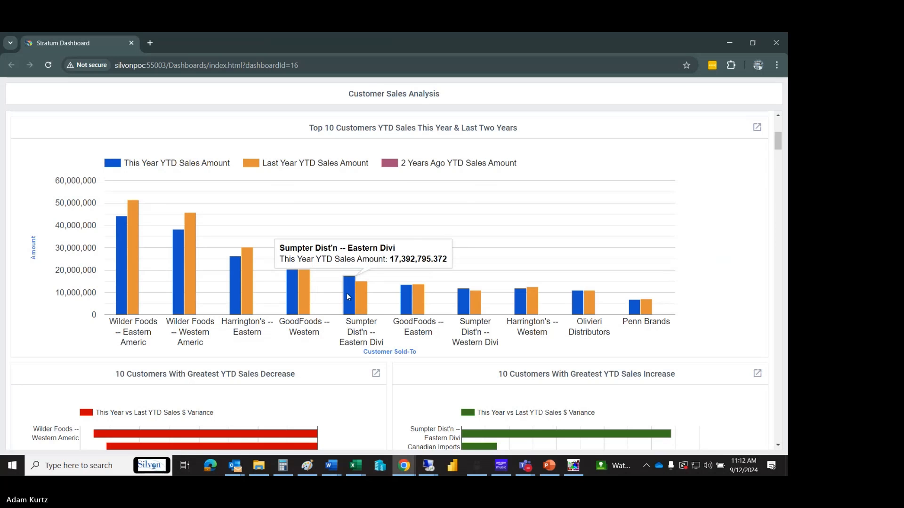
- Open the view behind the Top 10 Customers YTD chart and drill Wilder Foods -- Eastern Americ down by ShipTo Market
left_click(756, 128)
left_click(729, 160)
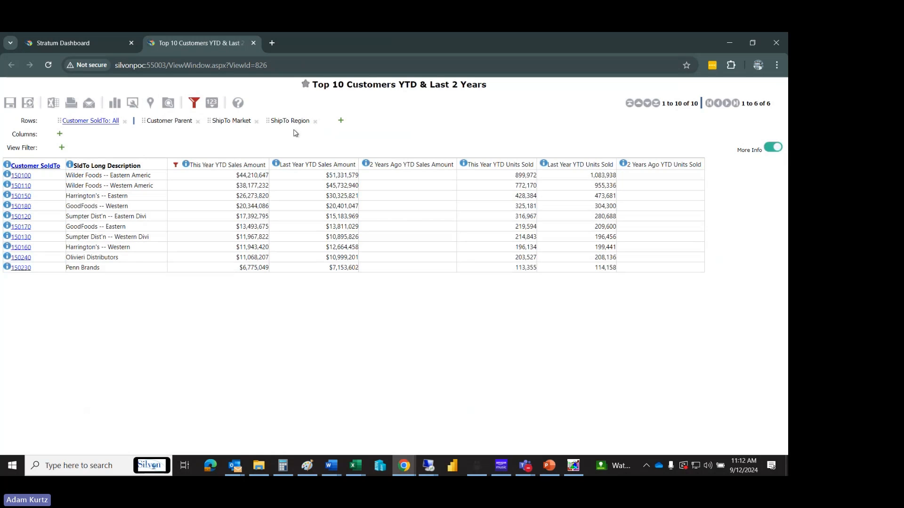
left_click_drag(222, 122, 28, 176)
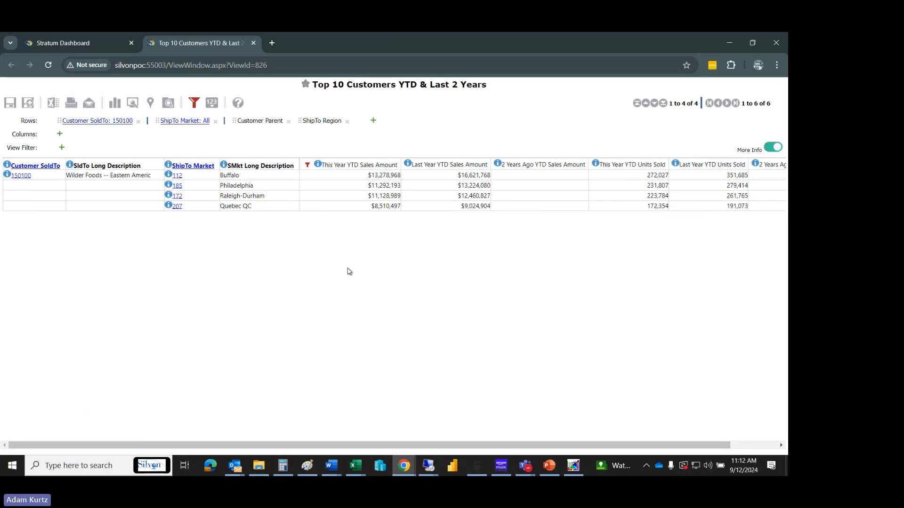
- Open the Division Sales & Top 10 Contributors dashboard from the Stratum Base window and examine its division trend and top 10 charts
left_click(101, 46)
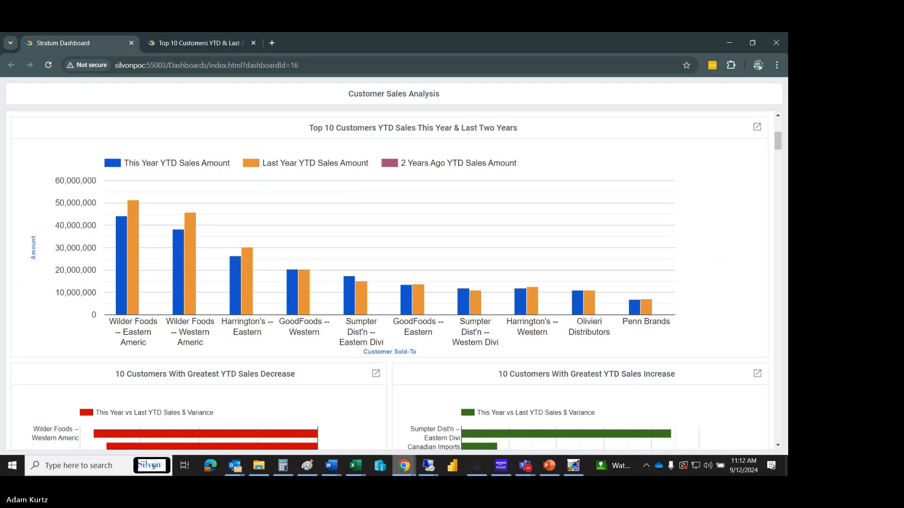
mouse_move(408, 466)
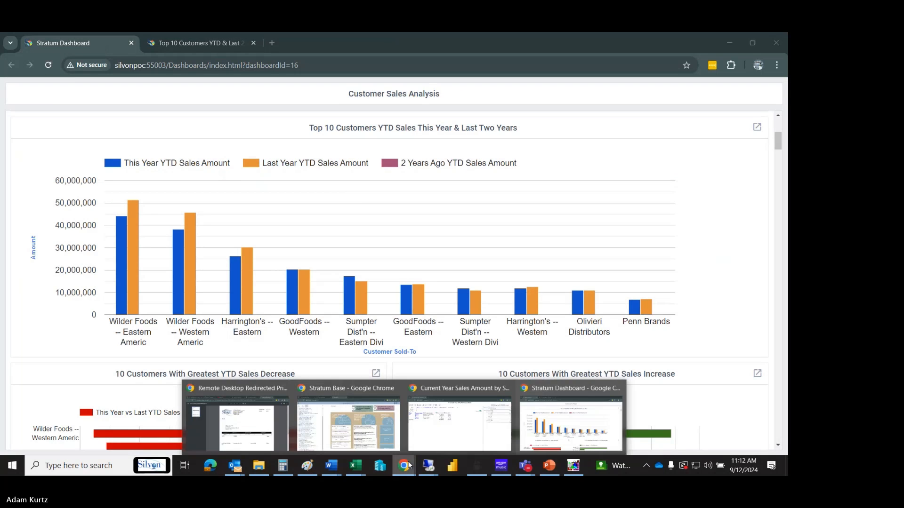
left_click(371, 446)
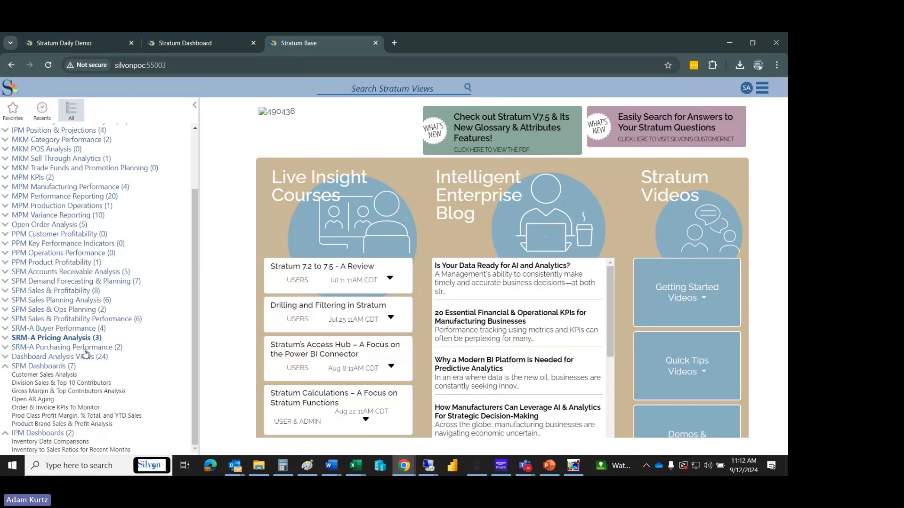
mouse_move(92, 395)
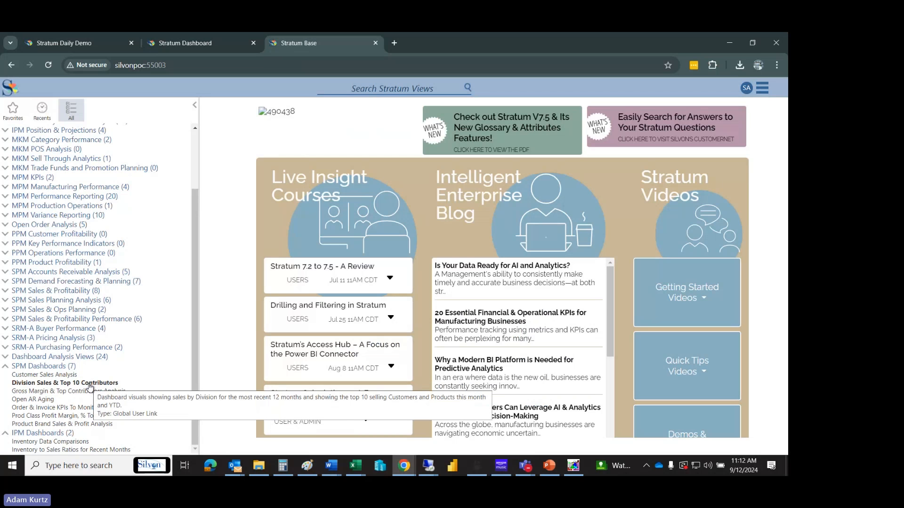
left_click(91, 385)
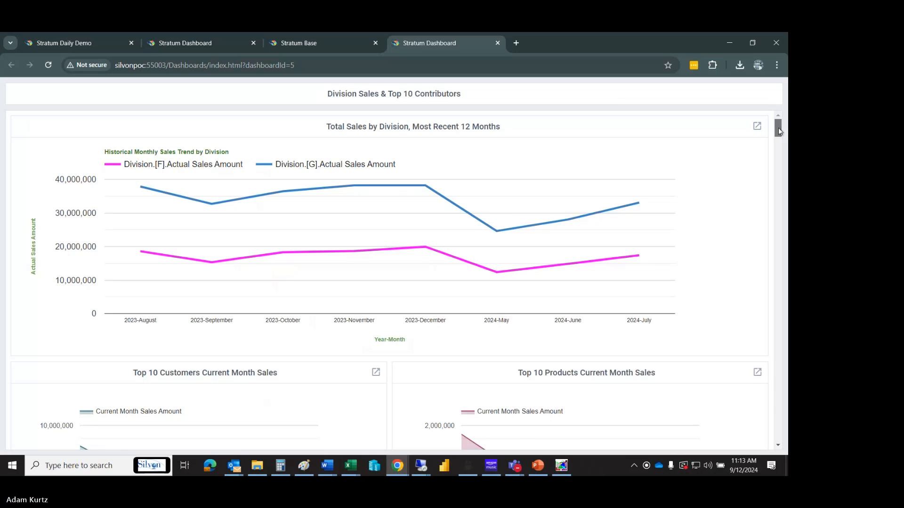
left_click_drag(778, 128, 774, 140)
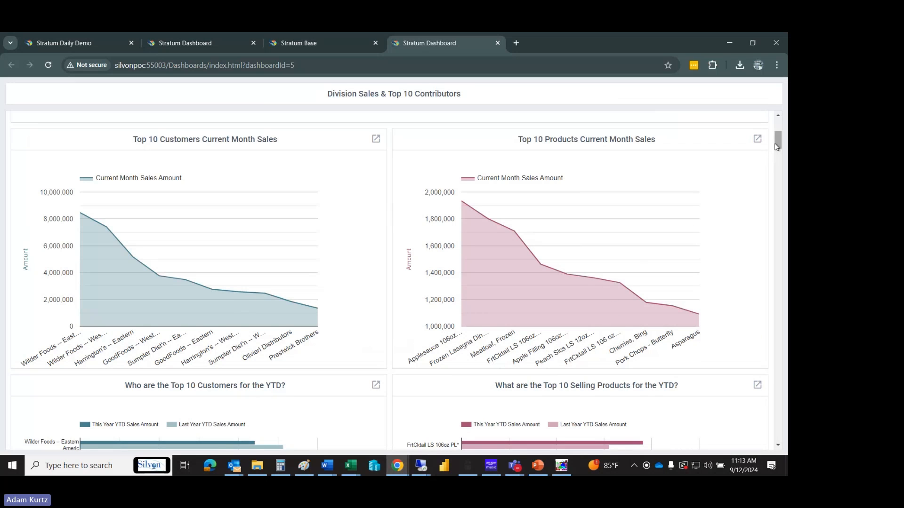
scroll(776, 138, "up", 2)
scroll(776, 138, "down", 4)
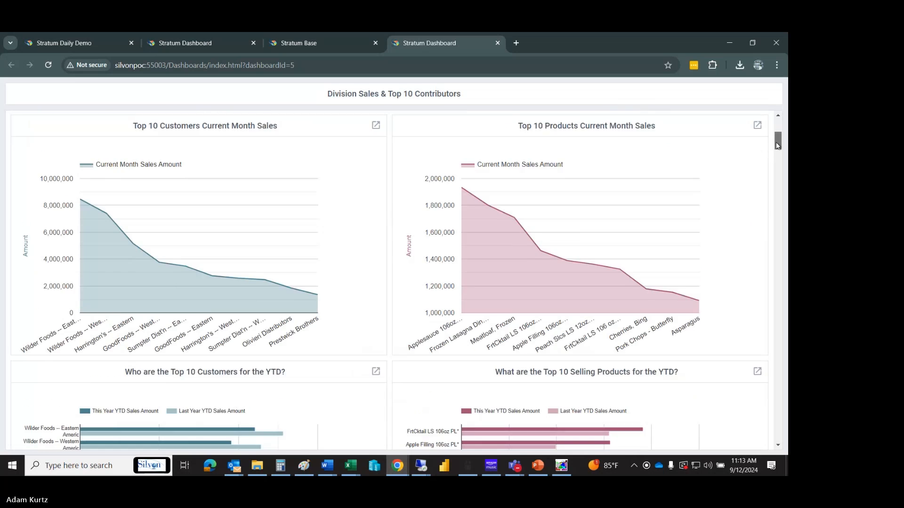
left_click_drag(775, 148, 776, 154)
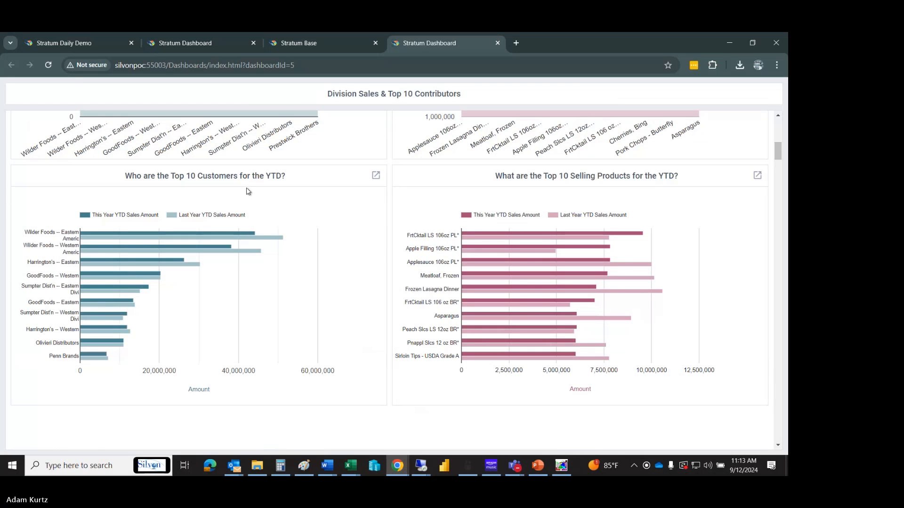
- Close the division sales dashboard, open Gross Margin & Top Contributors Analysis, and examine its division, category, customer and product margin charts
left_click(498, 44)
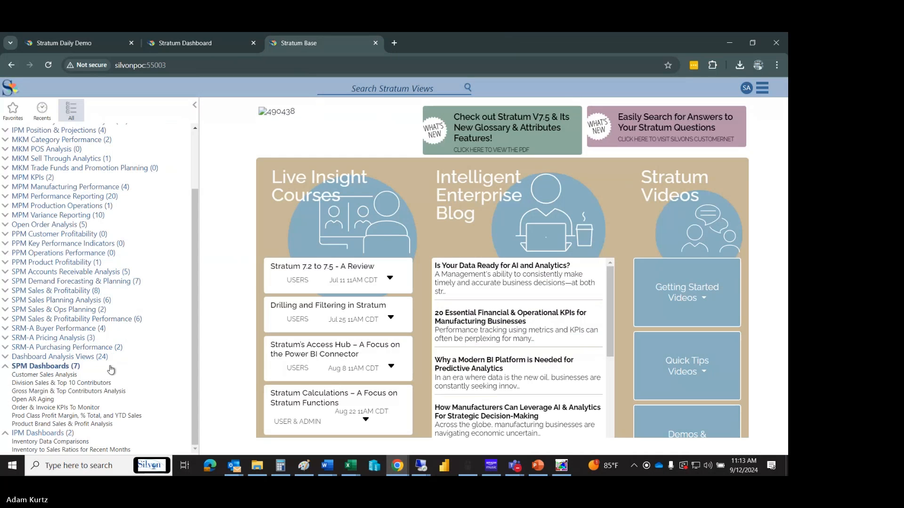
left_click(111, 396)
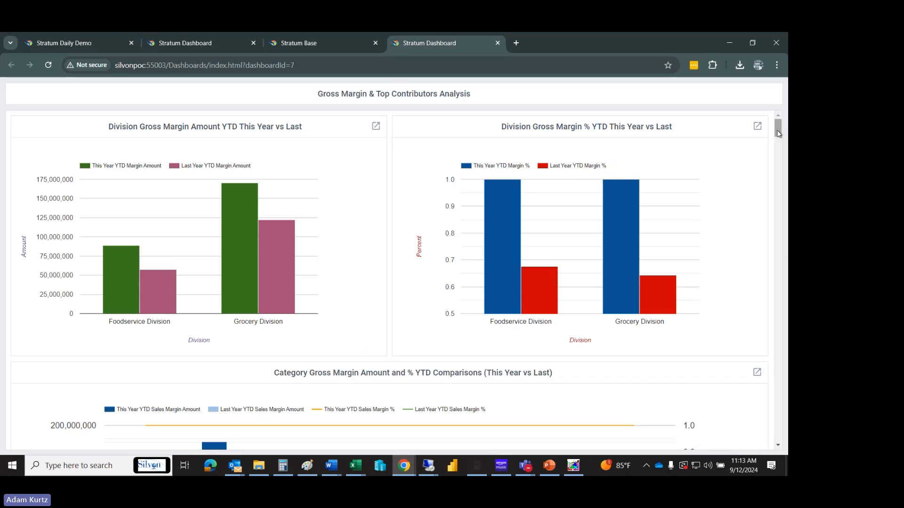
left_click_drag(776, 131, 776, 129)
left_click_drag(777, 128, 775, 143)
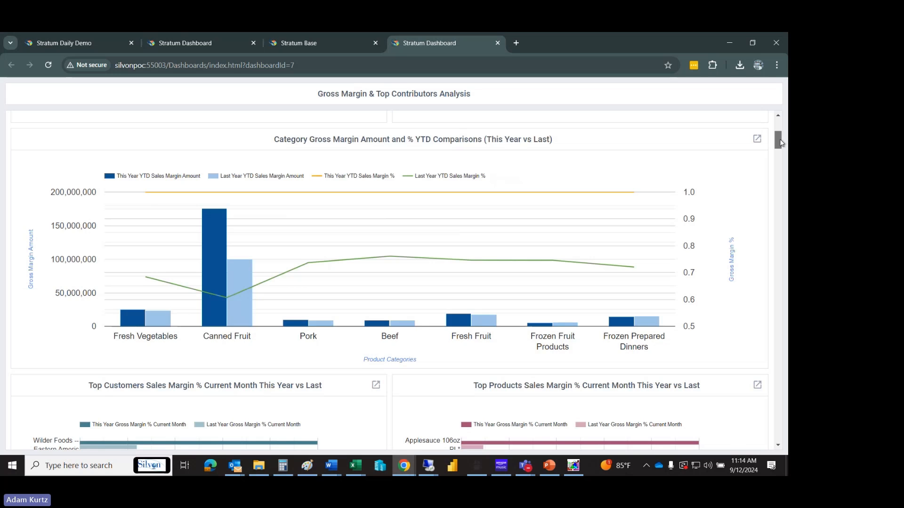
left_click_drag(779, 143, 780, 152)
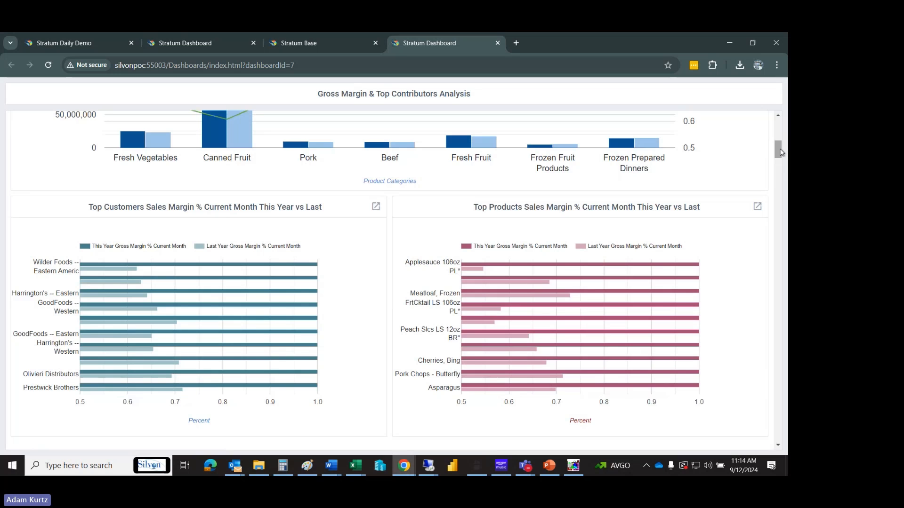
left_click_drag(780, 152, 780, 151)
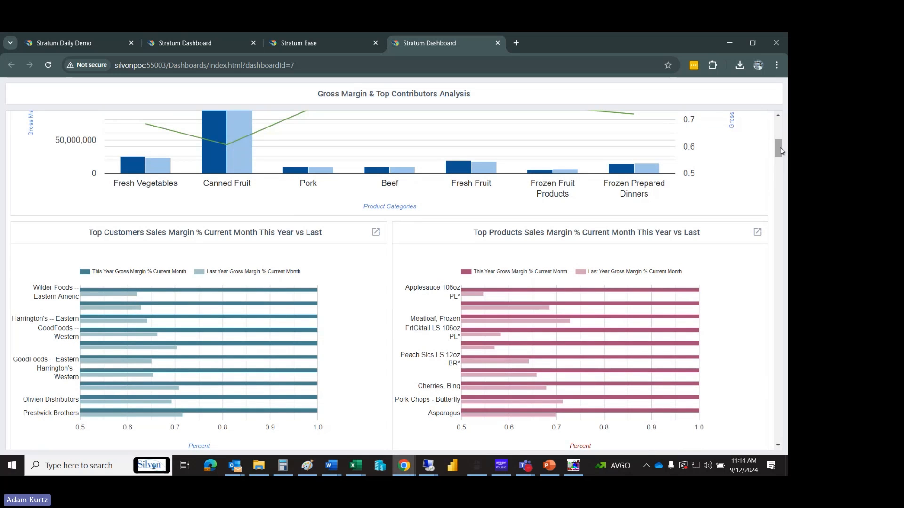
left_click_drag(780, 151, 771, 116)
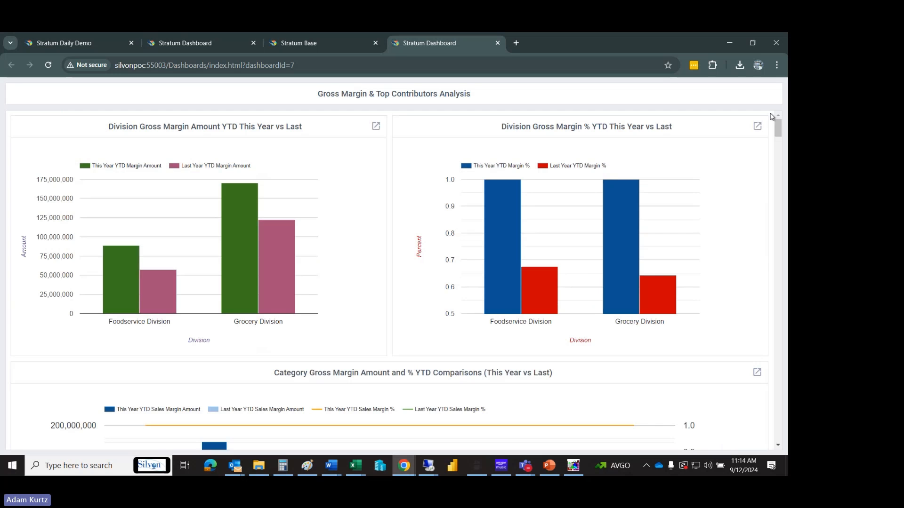
- Switch to the Stratum Daily Demo home page and open its dashboard management area
left_click(95, 49)
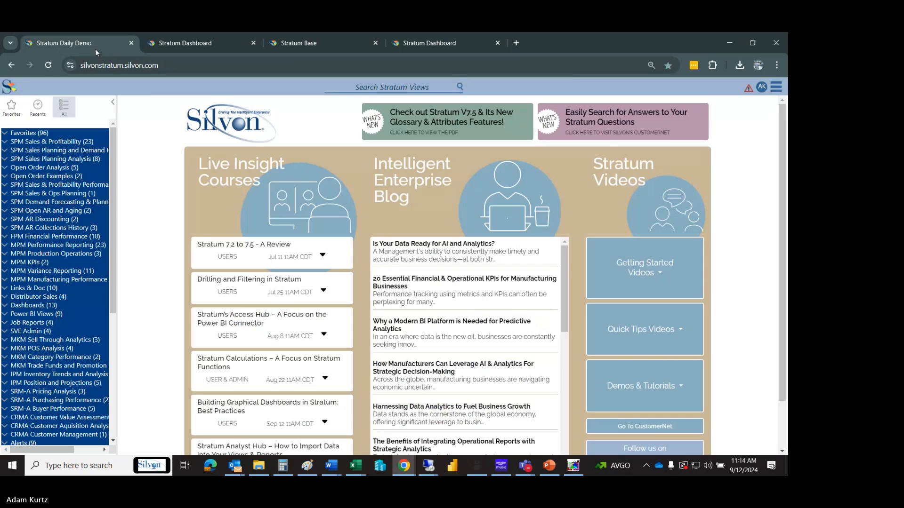
left_click(776, 87)
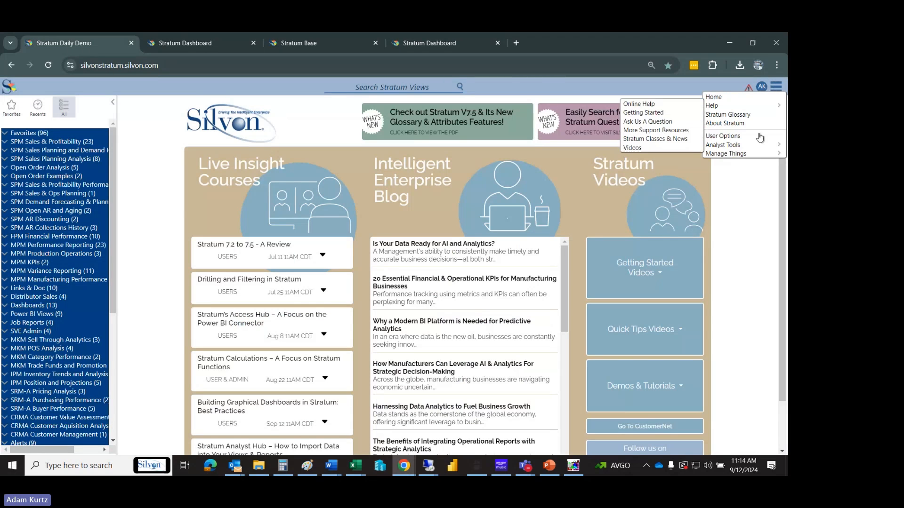
mouse_move(743, 154)
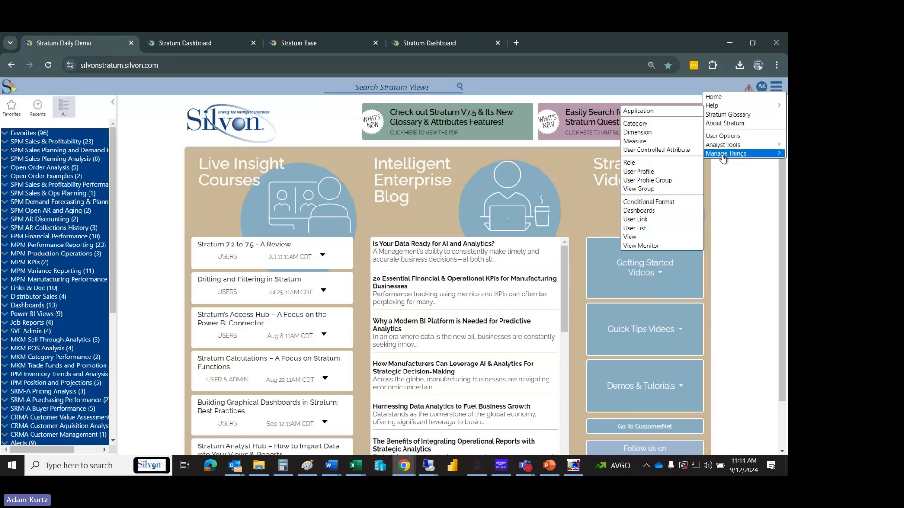
left_click(639, 211)
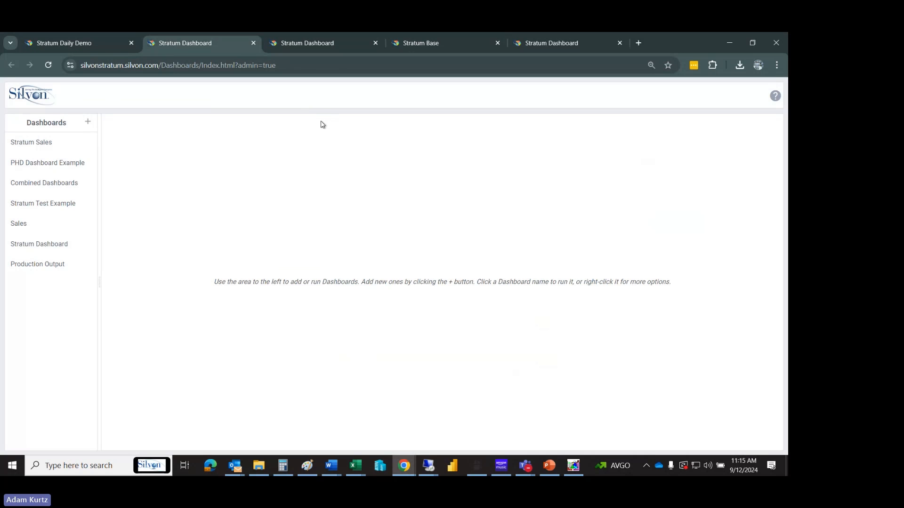
- Create a new dashboard named Sales Dashboard and dismiss the editing tip
left_click(87, 123)
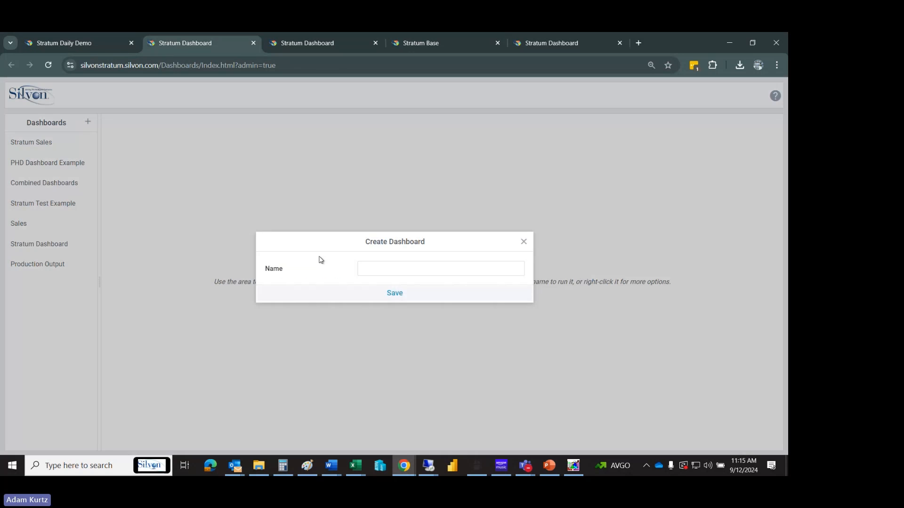
left_click(375, 274)
type("Dashb")
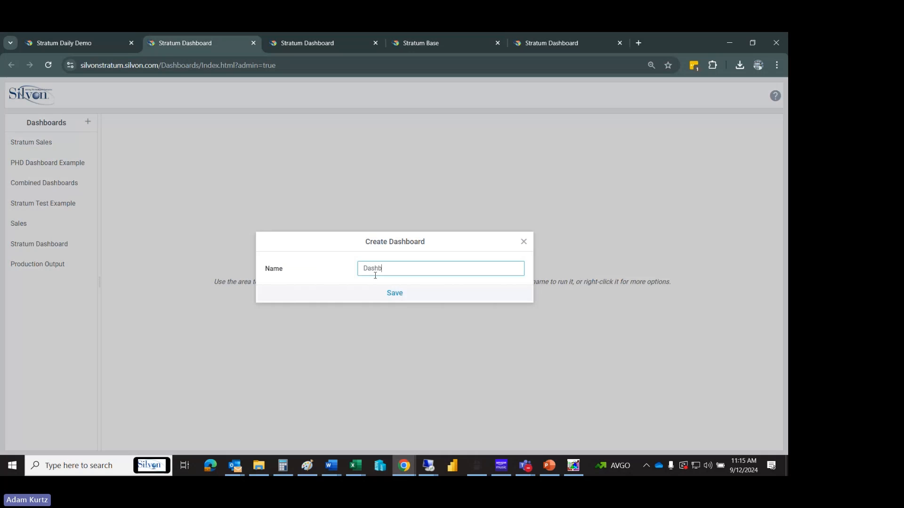
key("BackSpace")
key("BackSpace")
key("BackSpace")
key("BackSpace")
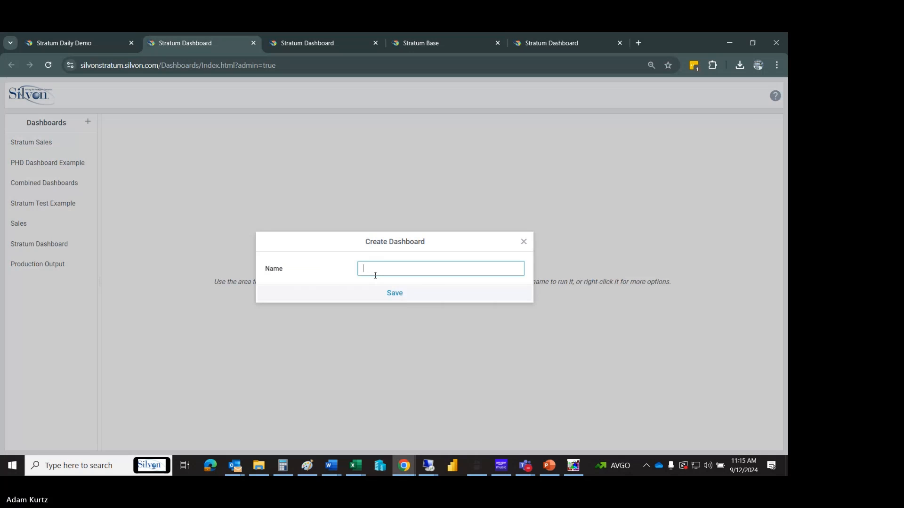
type("Sales")
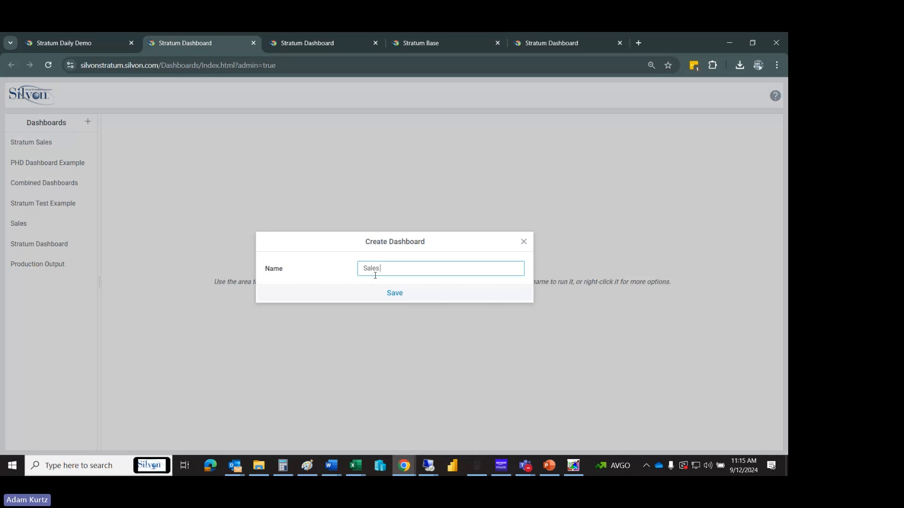
type(" Dashboard")
left_click_drag(416, 267, 398, 267)
left_click(382, 269)
left_click(391, 295)
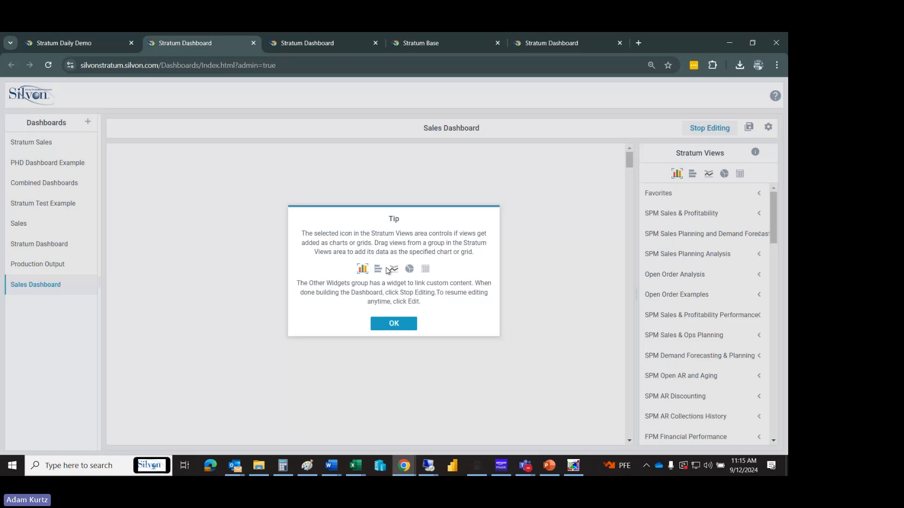
left_click(392, 324)
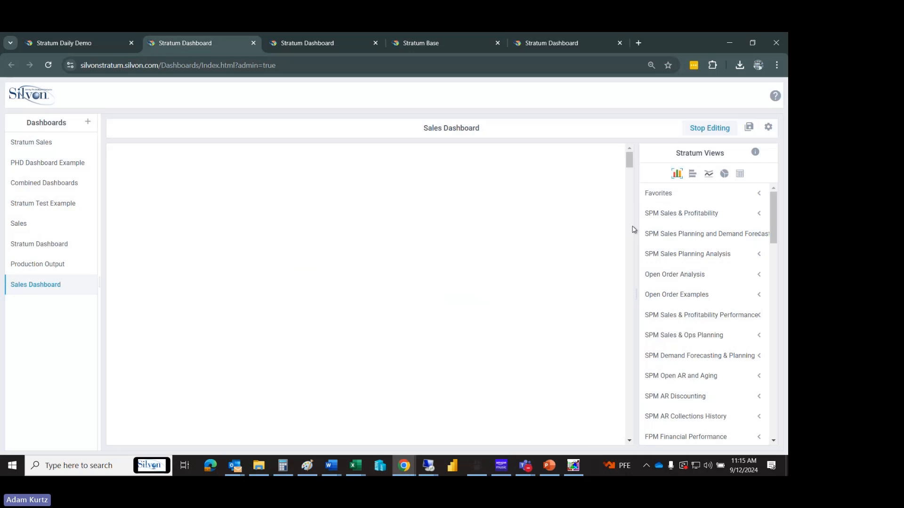
- Widen the Stratum Views area and add Comparative Sales from SPM Sales & Profitability to the dashboard as a column chart
left_click_drag(634, 228, 580, 228)
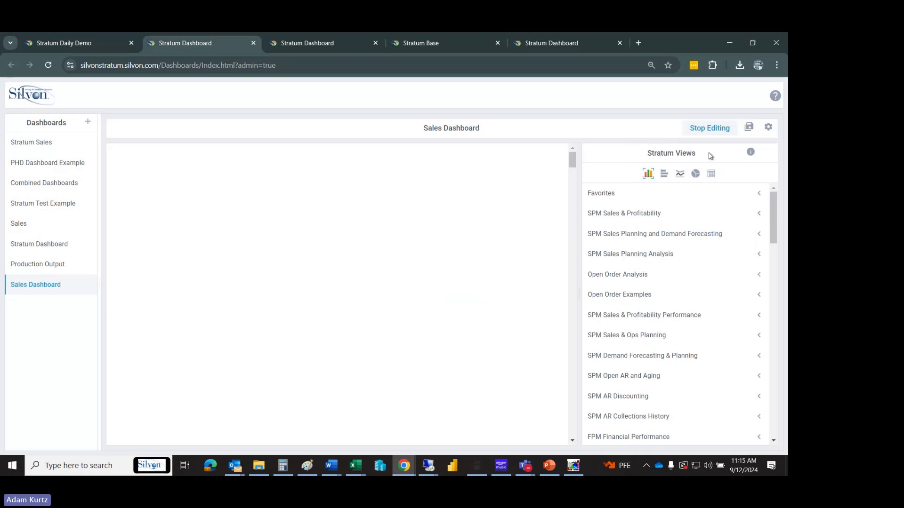
left_click(755, 217)
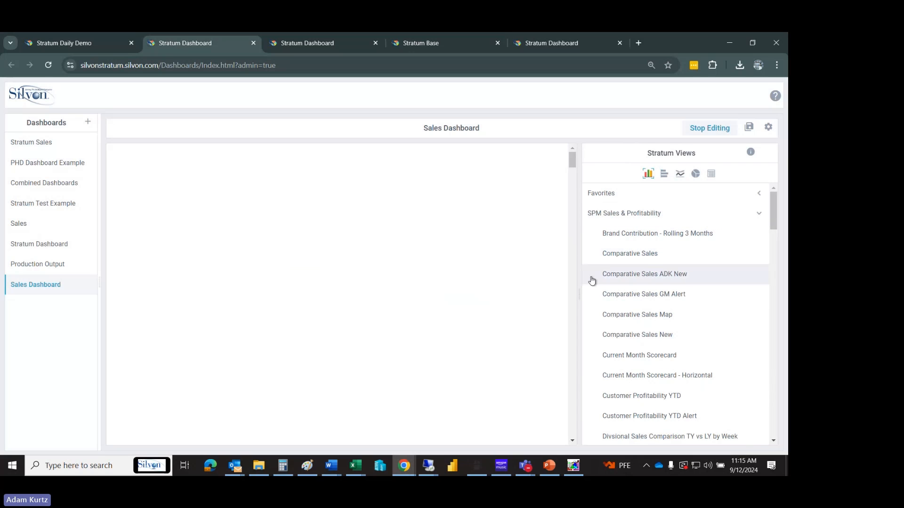
left_click(663, 175)
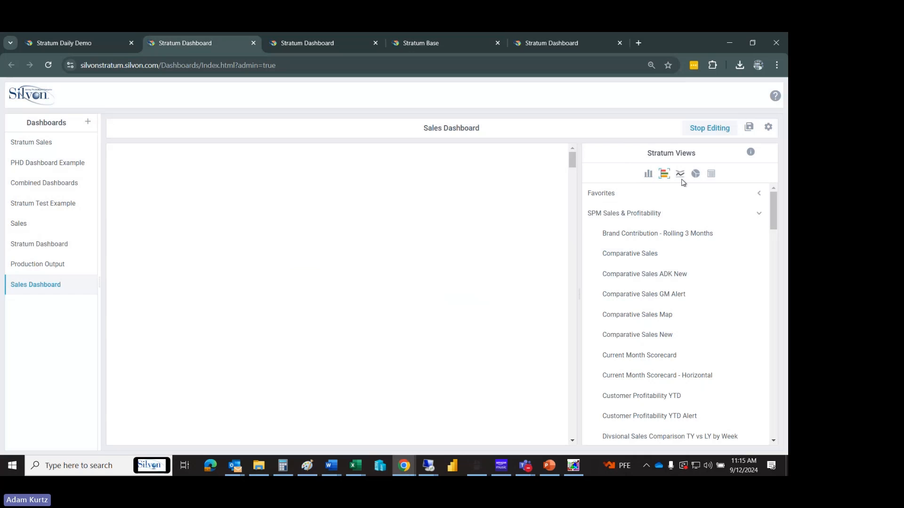
left_click(710, 174)
left_click(646, 175)
left_click(664, 175)
left_click(647, 174)
left_click_drag(637, 258, 129, 151)
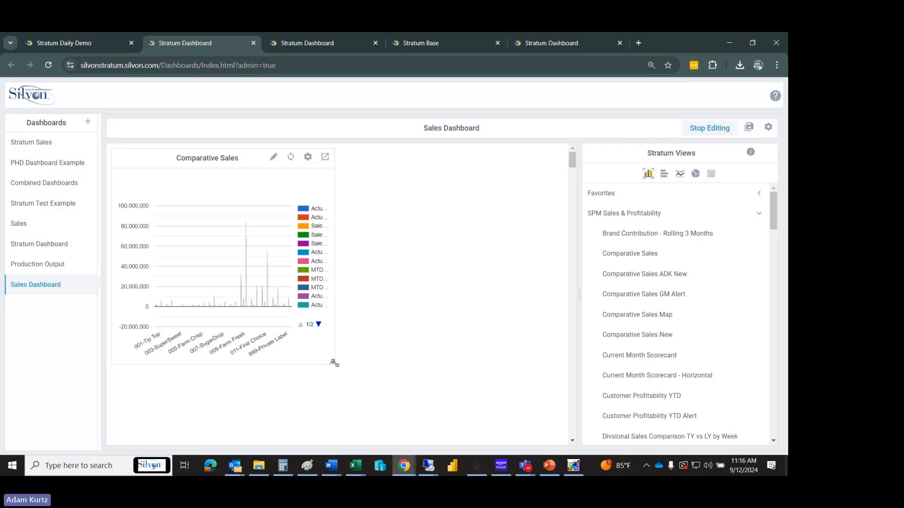
- Edit the Comparative Sales chart's data, excluding the Jul-to-Sep Actual Sales Amount series for 24 and 23 and all Sales % Change series
left_click(273, 159)
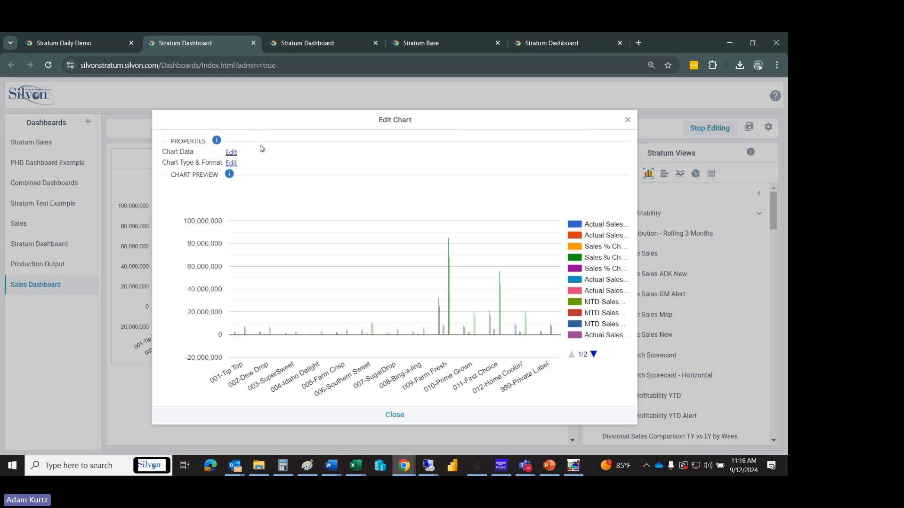
left_click(627, 121)
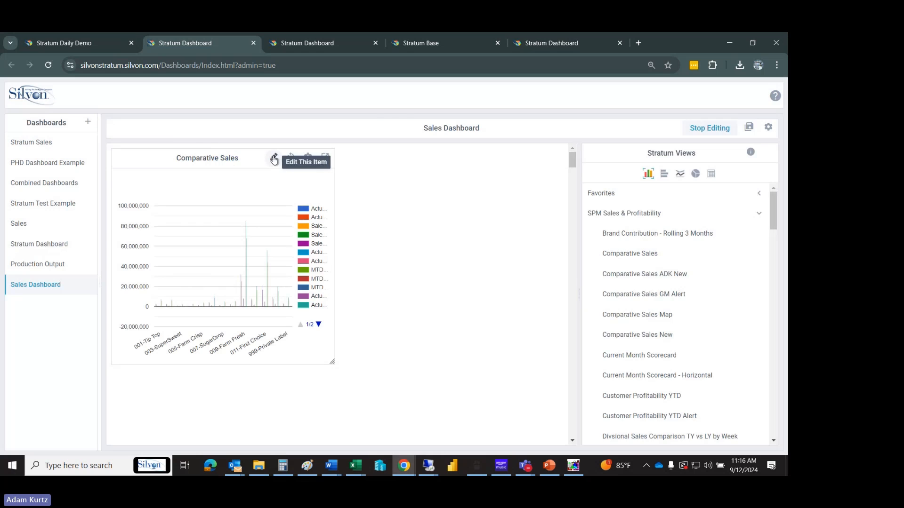
left_click(274, 159)
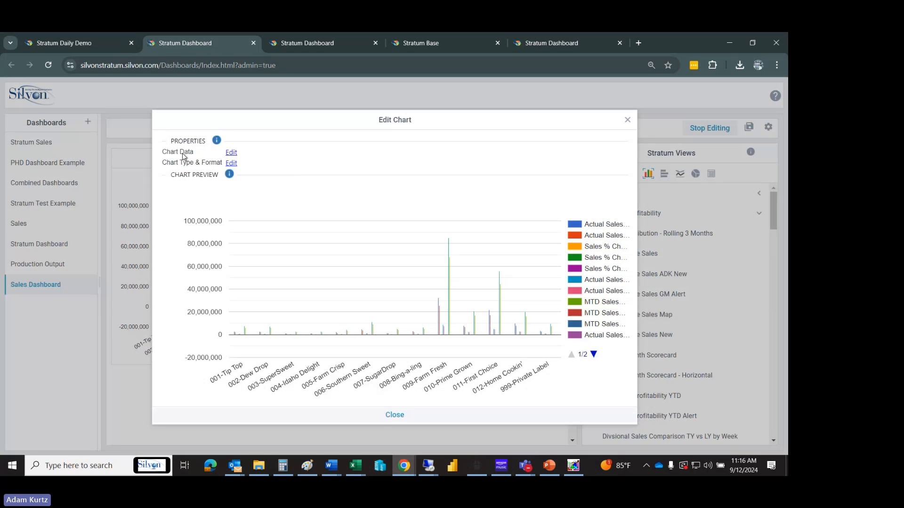
left_click(230, 153)
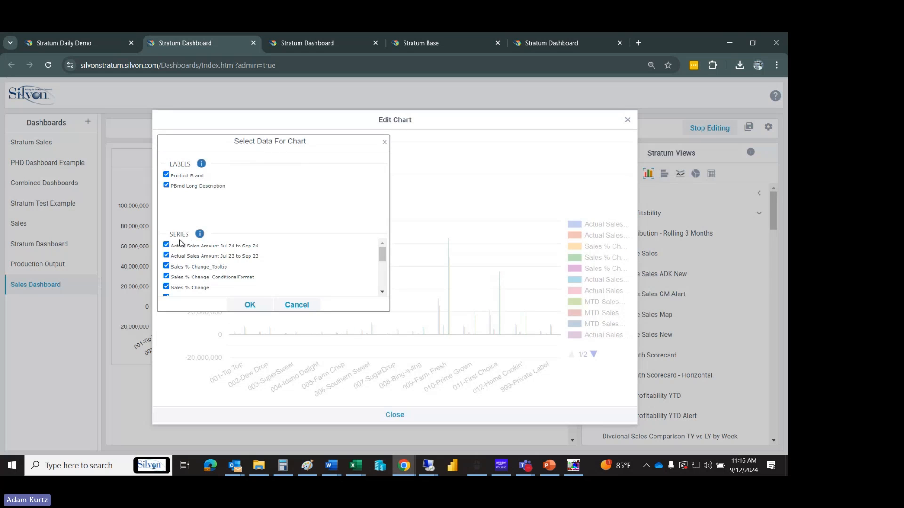
left_click(166, 256)
left_click(166, 245)
left_click(167, 266)
left_click(166, 277)
left_click(166, 287)
- Exclude the Sep 24 and Sep 23 Actual Sales Amount series and the MTD Sales % Change series from the chart
left_click_drag(382, 256, 383, 268)
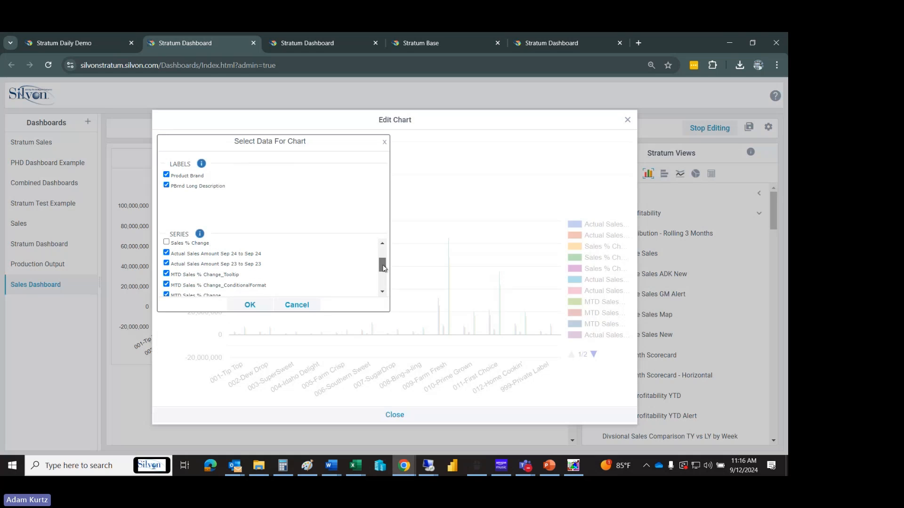
left_click(166, 253)
left_click(166, 263)
left_click(166, 285)
left_click(166, 273)
left_click(166, 294)
- Exclude the Jan 24 to Sep 24 tooltip series and all YTD Sales % Change series, and apply the data selection
left_click_drag(382, 265, 382, 286)
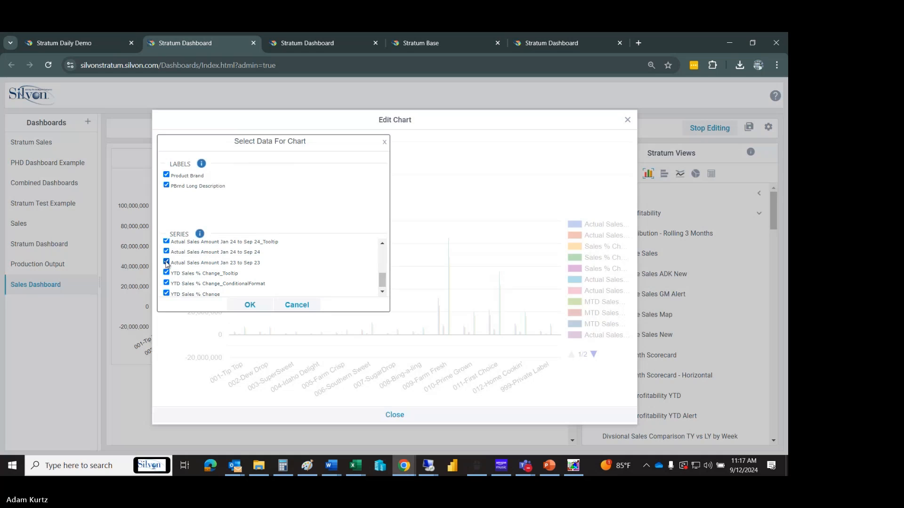
left_click(166, 242)
left_click(166, 272)
left_click(166, 293)
left_click(166, 283)
left_click(271, 305)
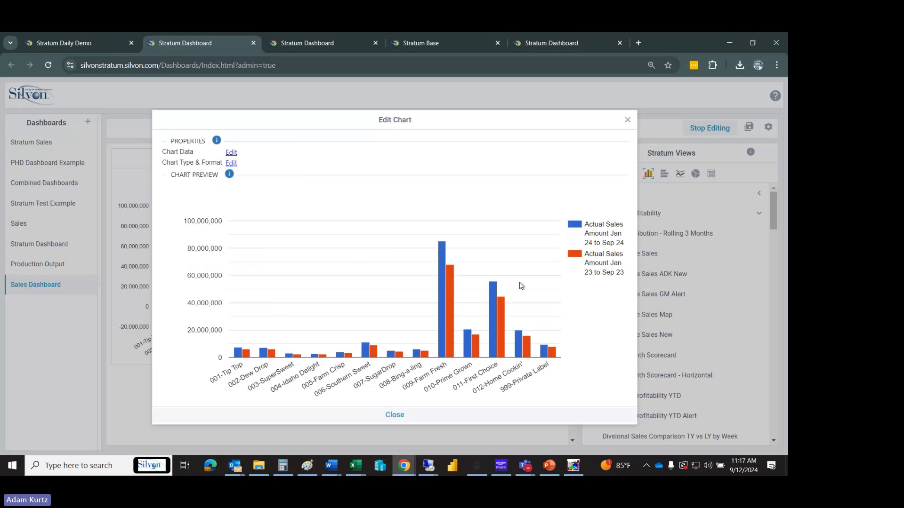
- Open the chart type and format editor and preview the recommended bar, histogram and bubble charts
left_click(231, 163)
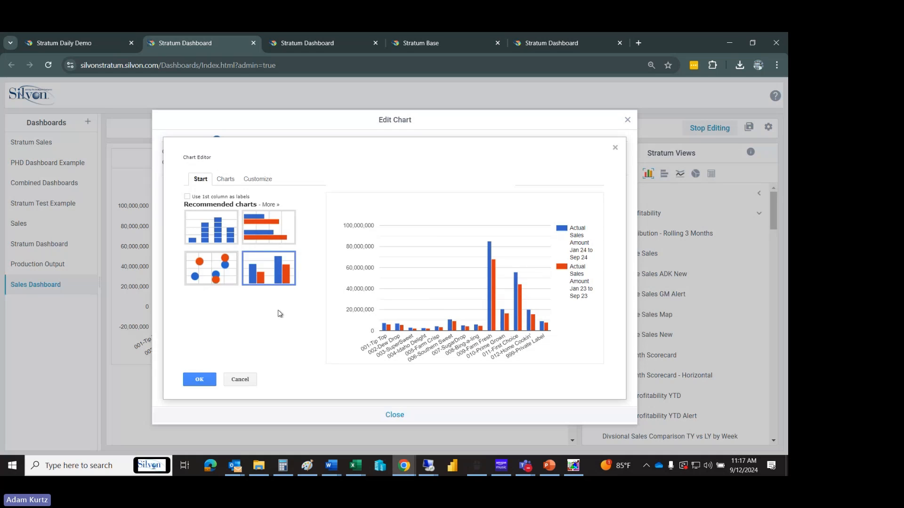
left_click(277, 236)
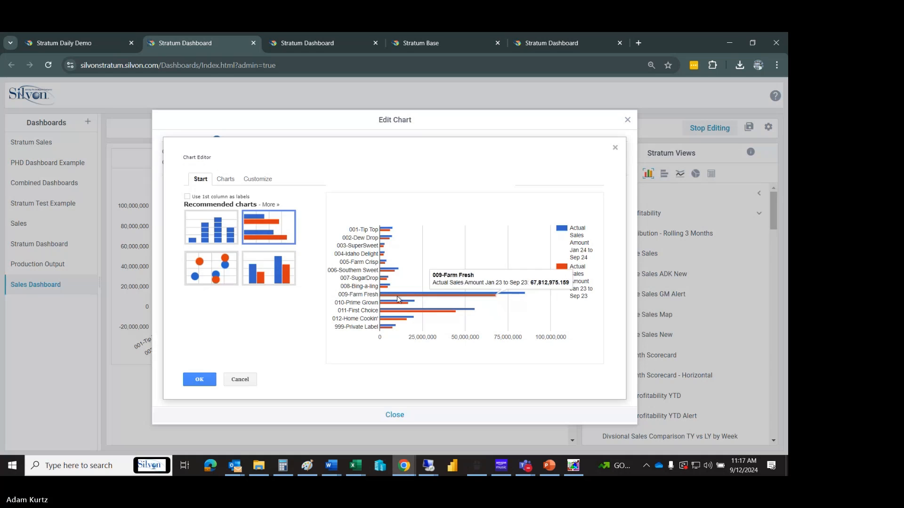
left_click(221, 230)
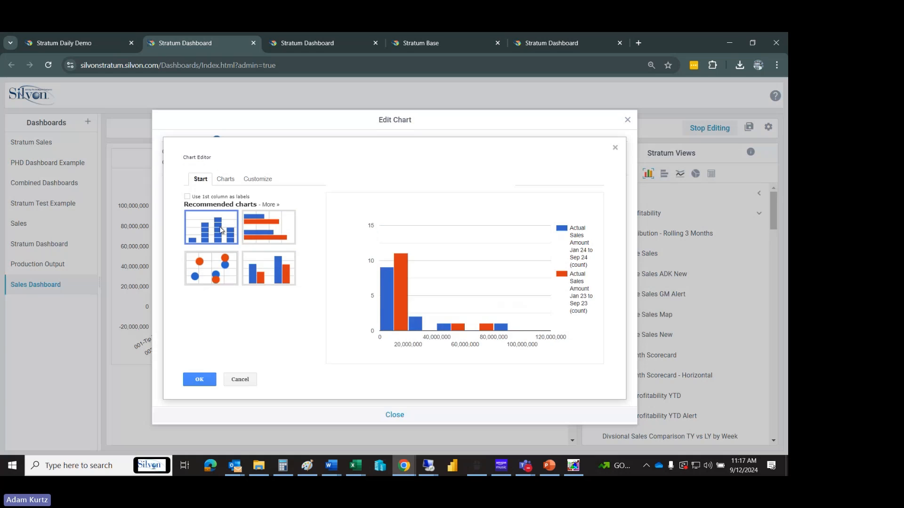
left_click(215, 275)
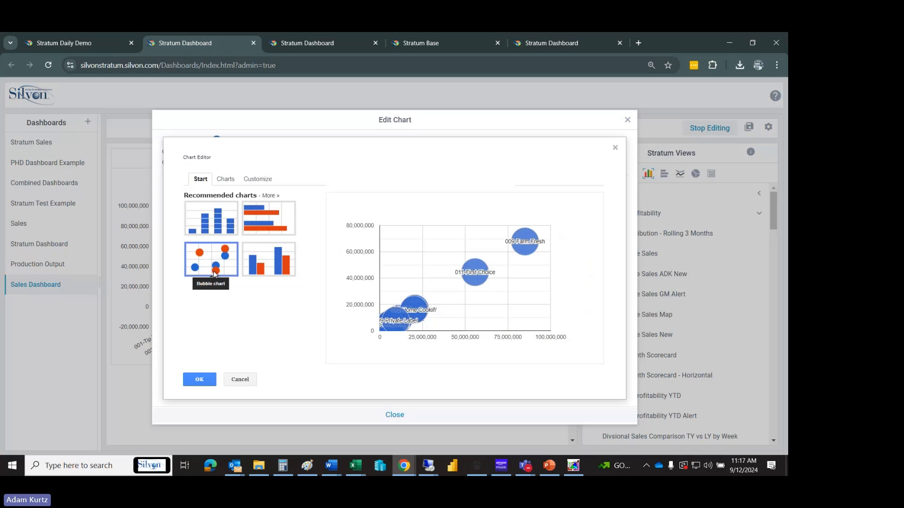
- Show the full set of chart types and preview the stacked bar chart
left_click(271, 196)
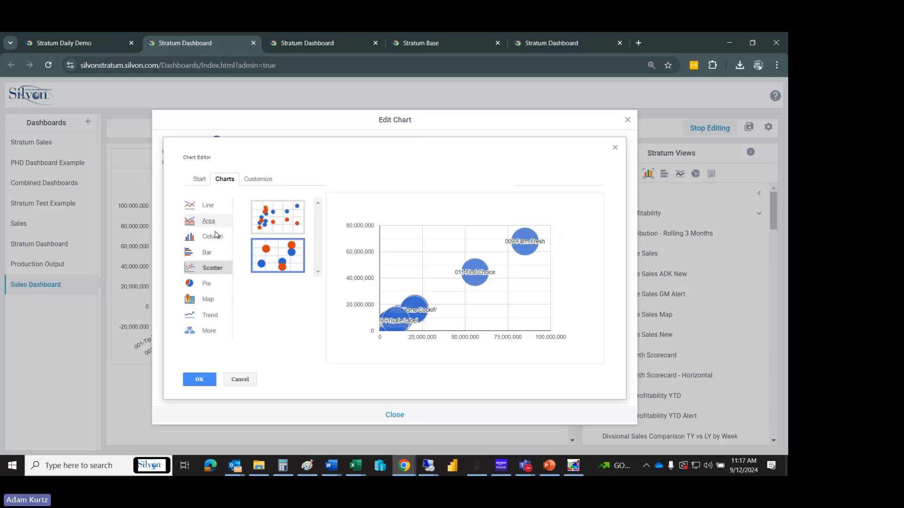
left_click(214, 252)
left_click(296, 213)
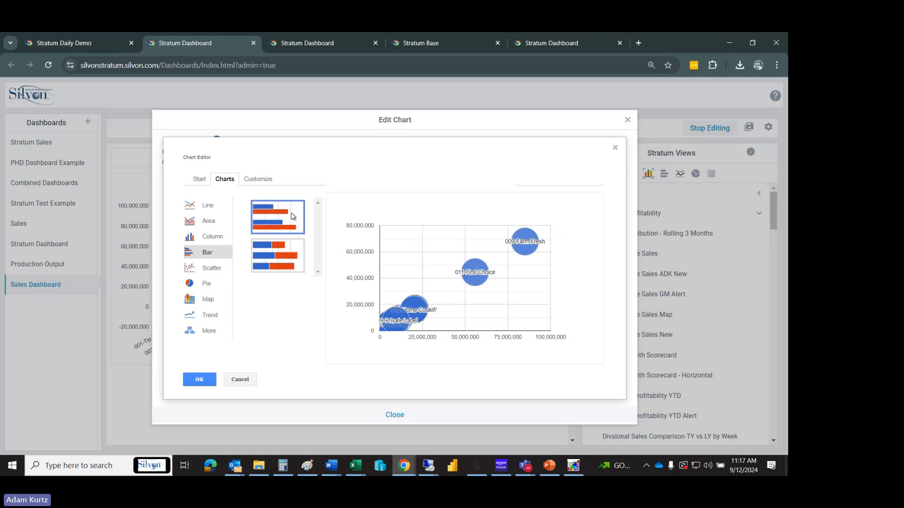
left_click(276, 254)
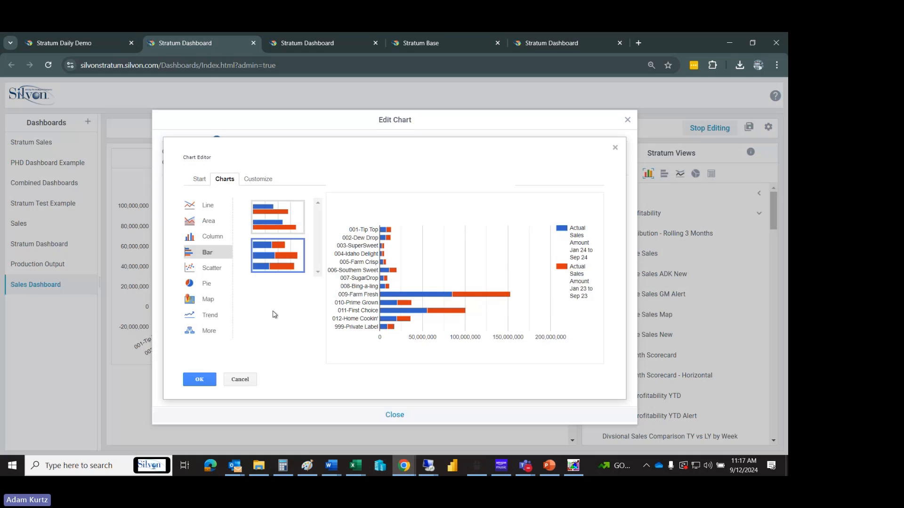
- Preview the stacked area and stepped area variants for the sales data, and return to the plain area chart
left_click(209, 221)
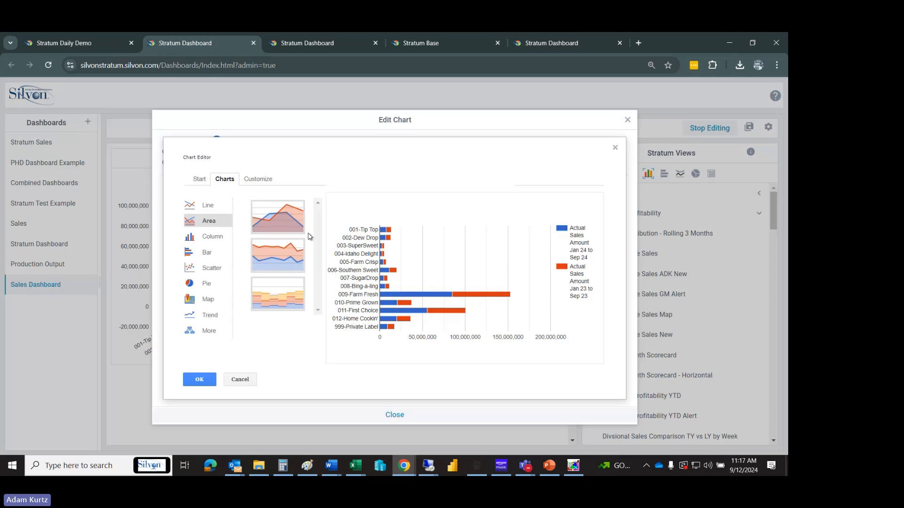
left_click(286, 229)
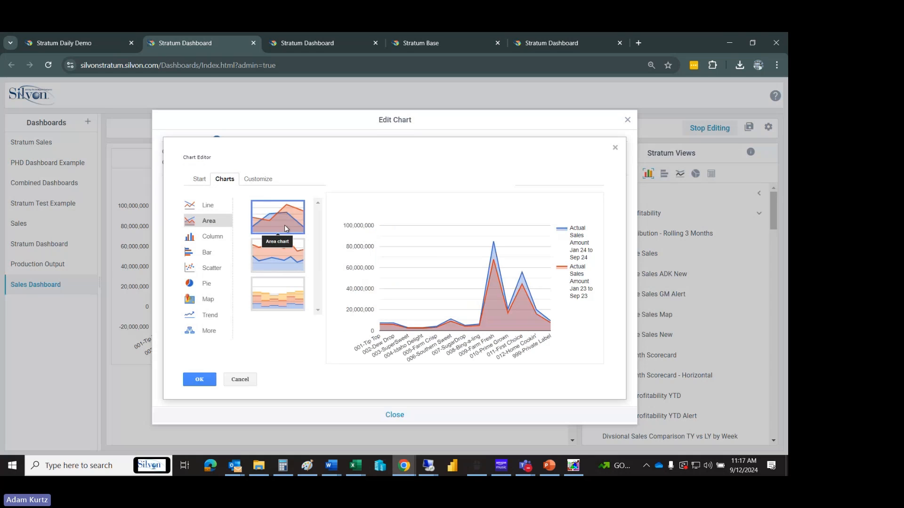
left_click(288, 263)
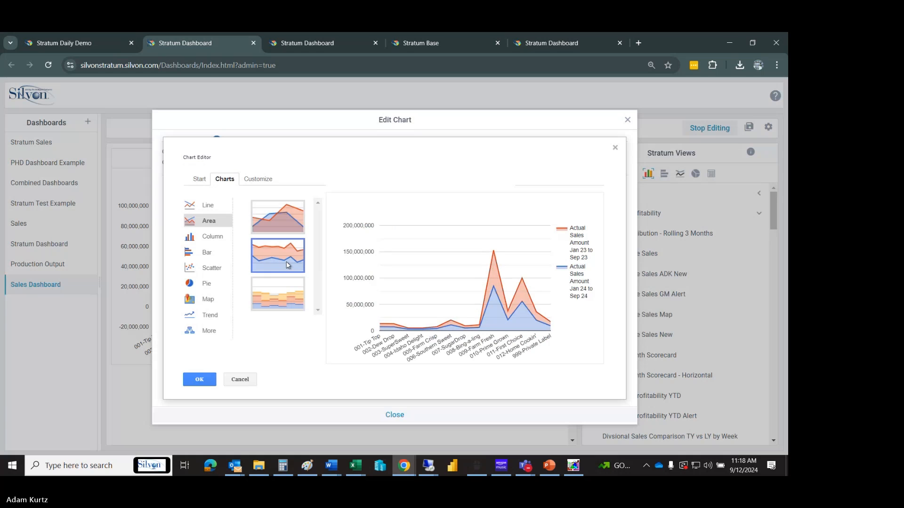
left_click(292, 299)
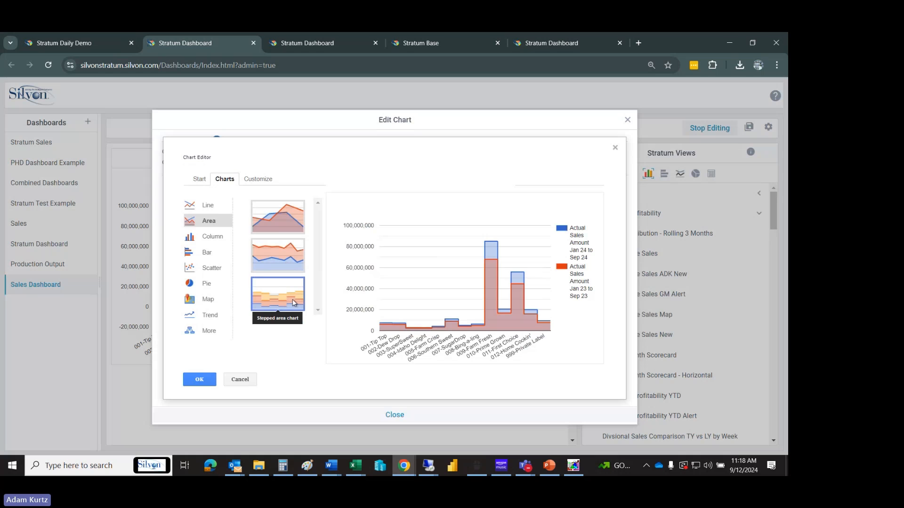
left_click(284, 211)
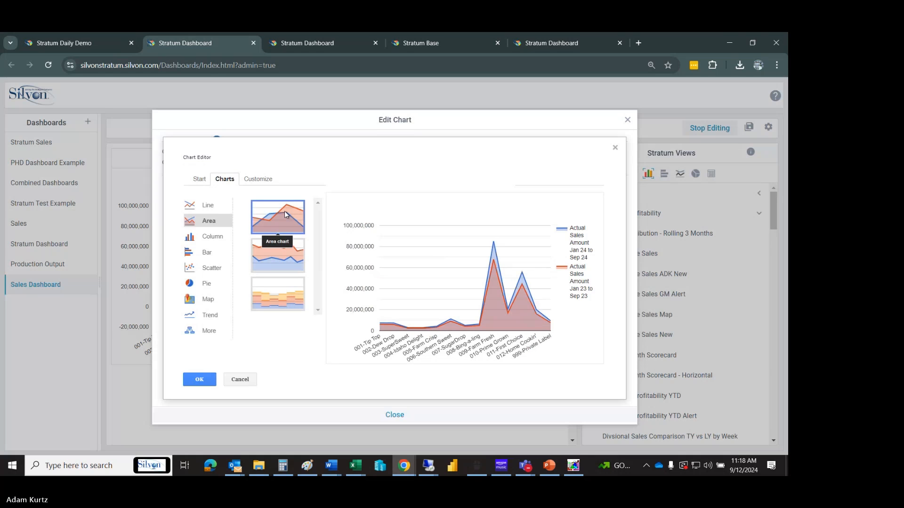
- Change the Comparative Sales chart to a clustered column chart, apply it and finish editing the chart
left_click(205, 254)
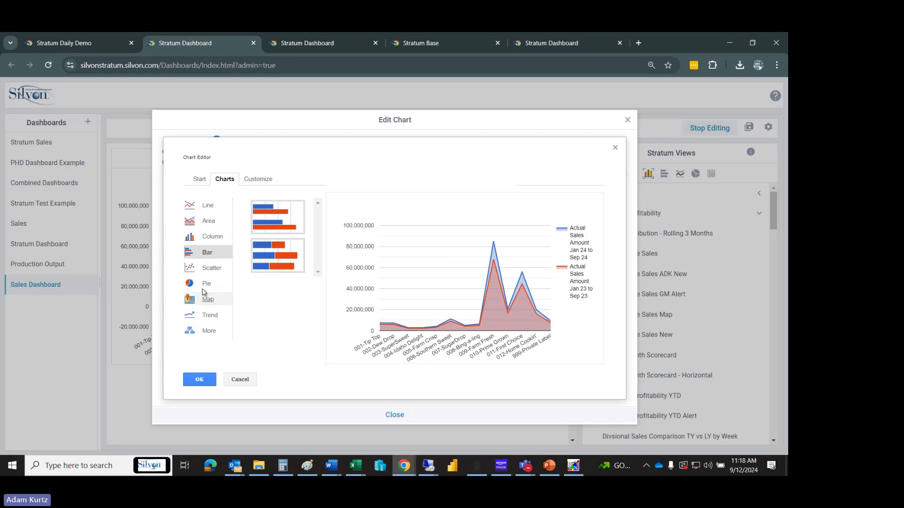
left_click(212, 238)
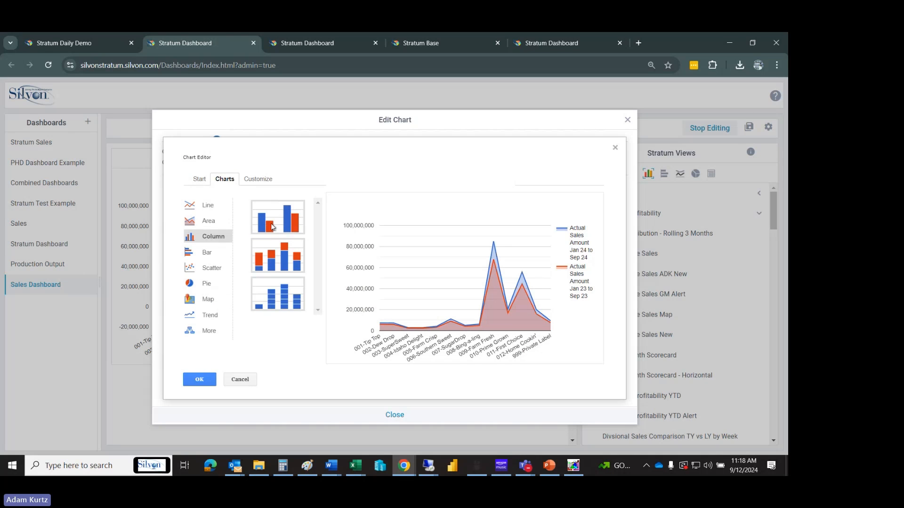
left_click(274, 226)
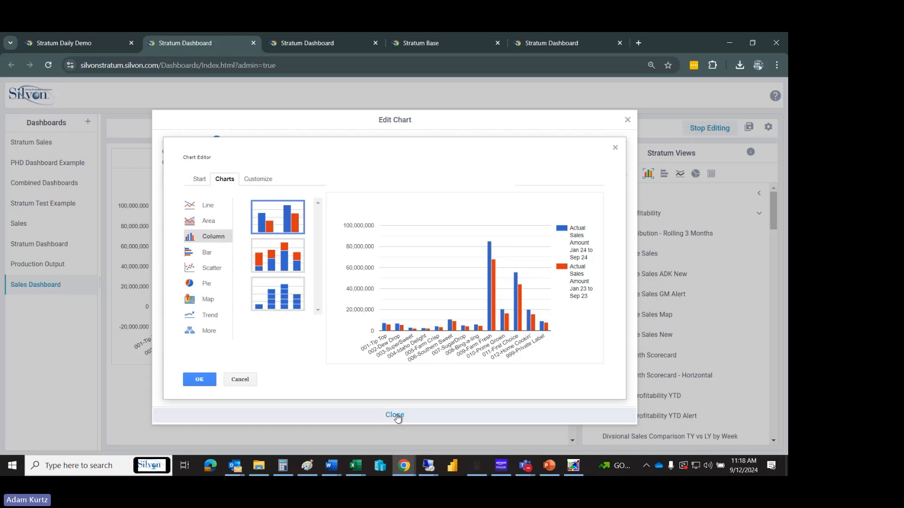
left_click(200, 380)
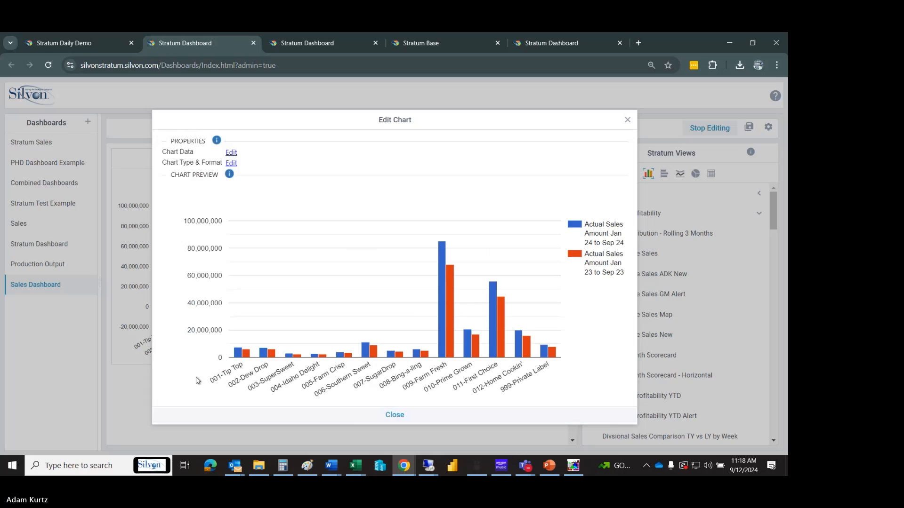
left_click(394, 416)
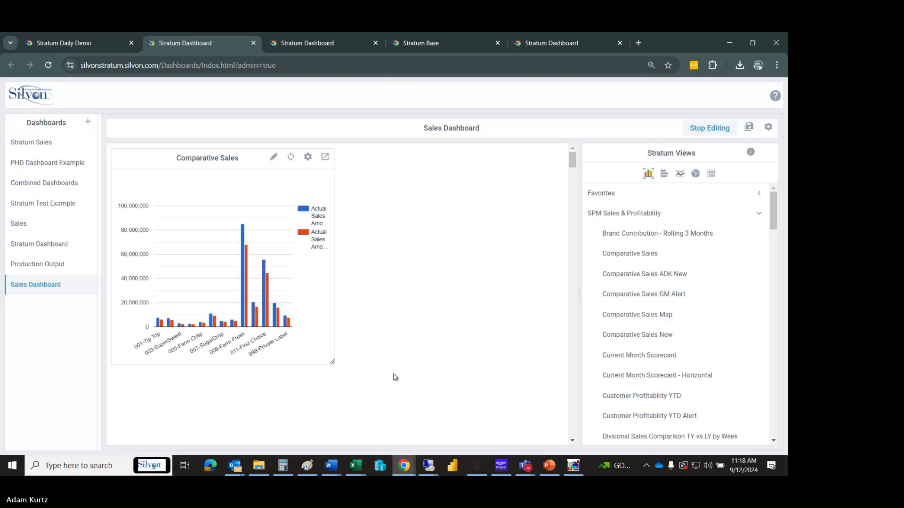
- Widen the Comparative Sales column chart on the dashboard and refresh it to fit the new width
left_click_drag(332, 361, 377, 367)
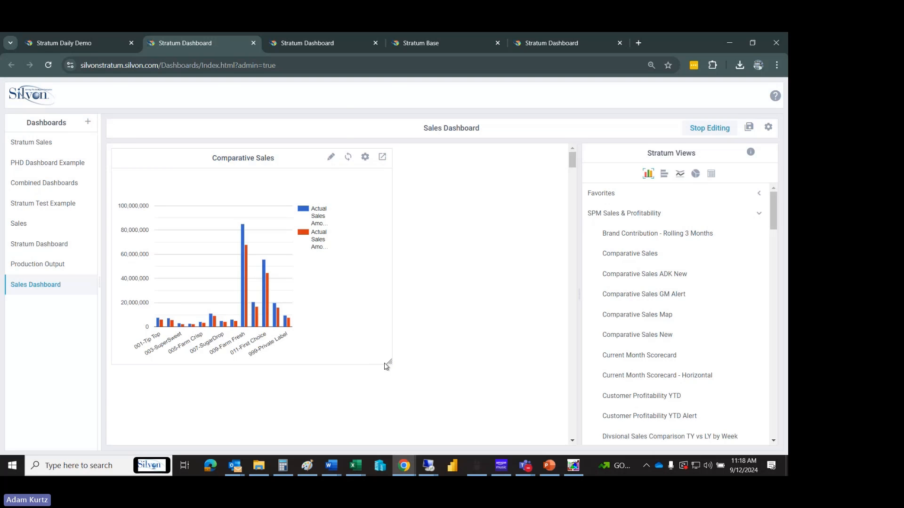
left_click(347, 160)
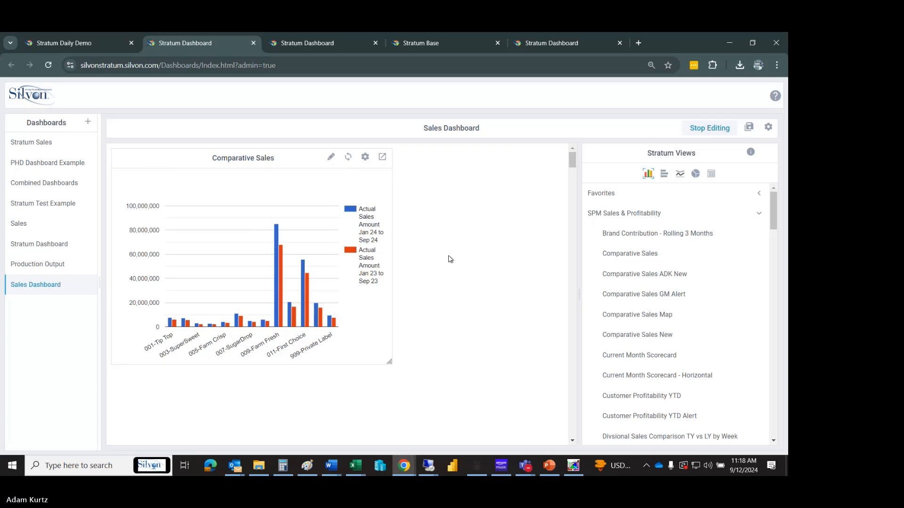
- Narrow the Stratum Views list and add the Comparative Sales view as a pie chart beside the column chart
left_click(695, 174)
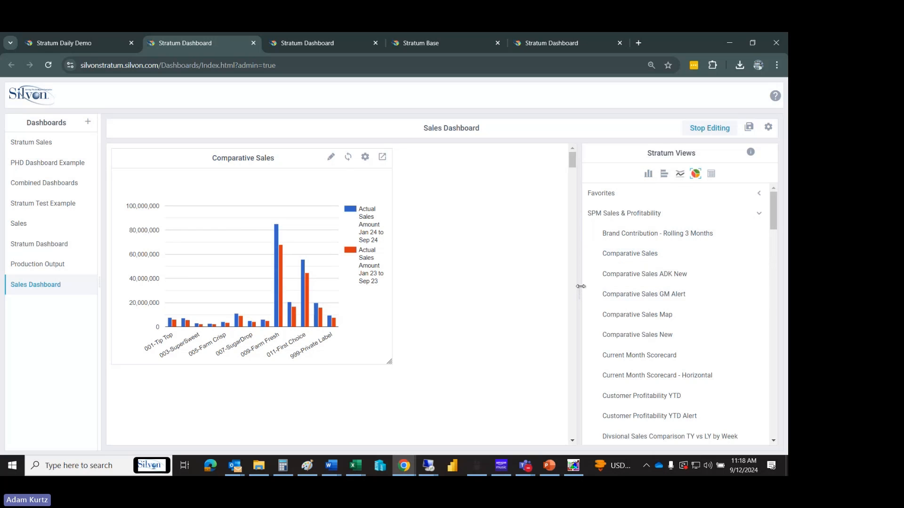
left_click_drag(580, 287, 651, 283)
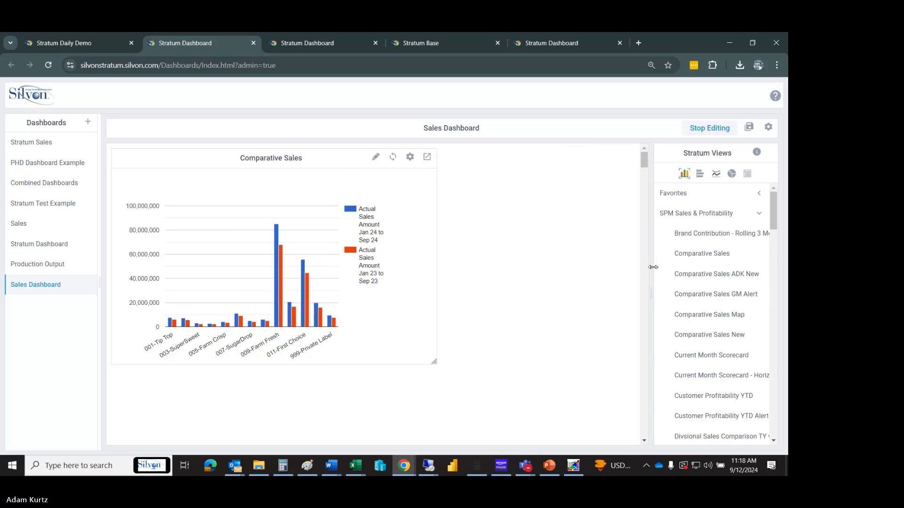
left_click(730, 174)
left_click_drag(715, 255, 435, 162)
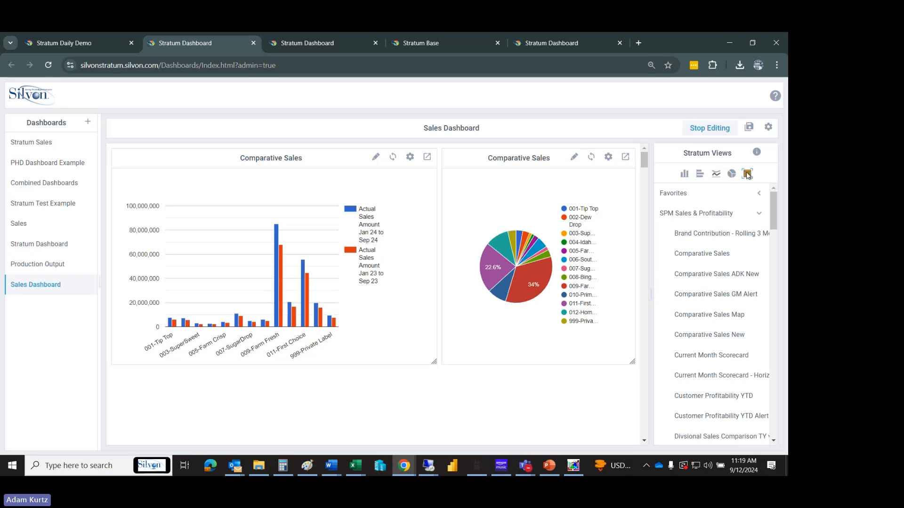
- Add the Comparative Sales view as a grid below the two charts and enlarge it to the full dashboard width
left_click_drag(700, 254, 122, 372)
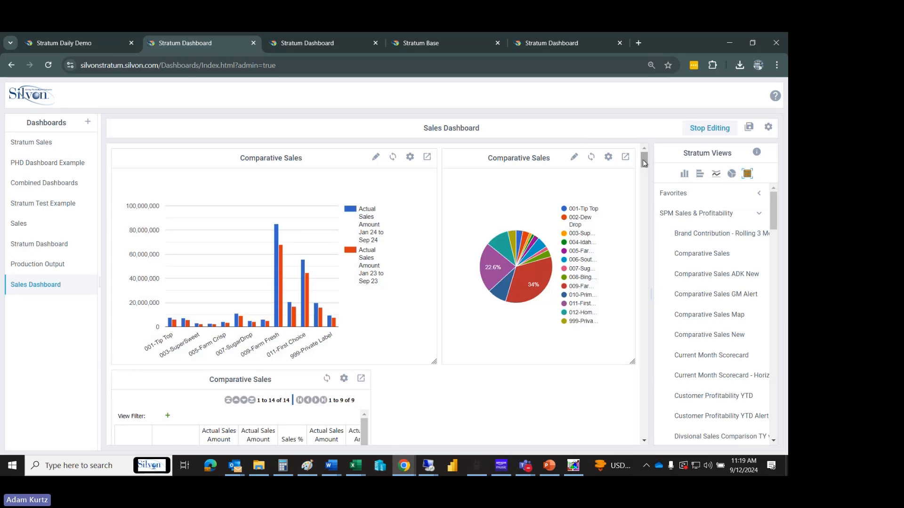
left_click_drag(643, 159, 636, 183)
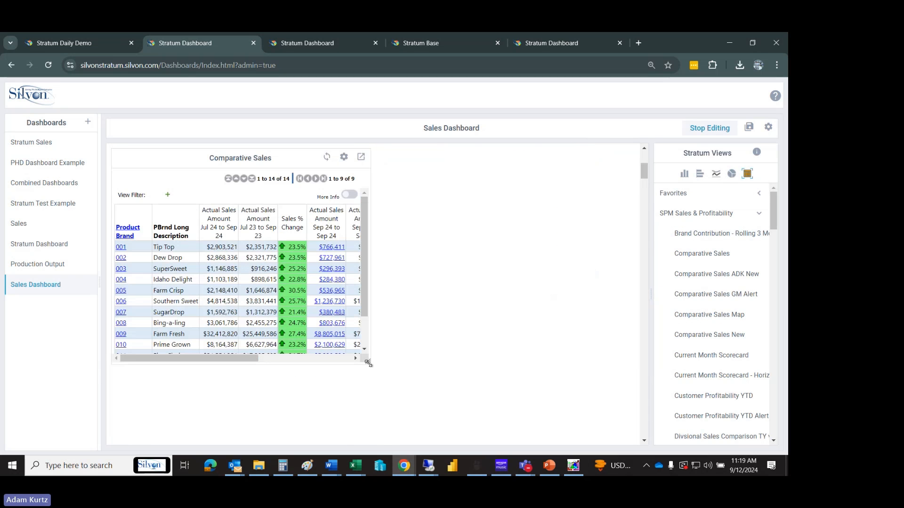
left_click_drag(368, 363, 603, 440)
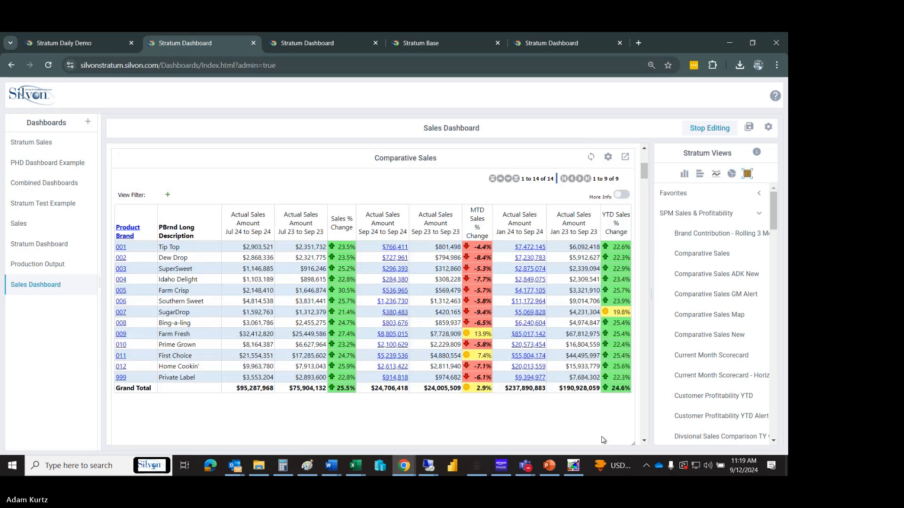
- Drill the Comparative Sales grid from product brand 001 into its regions and customers, and return to the charts
mouse_move(646, 175)
left_mouse_down()
mouse_move(651, 166)
mouse_move(653, 176)
left_mouse_up()
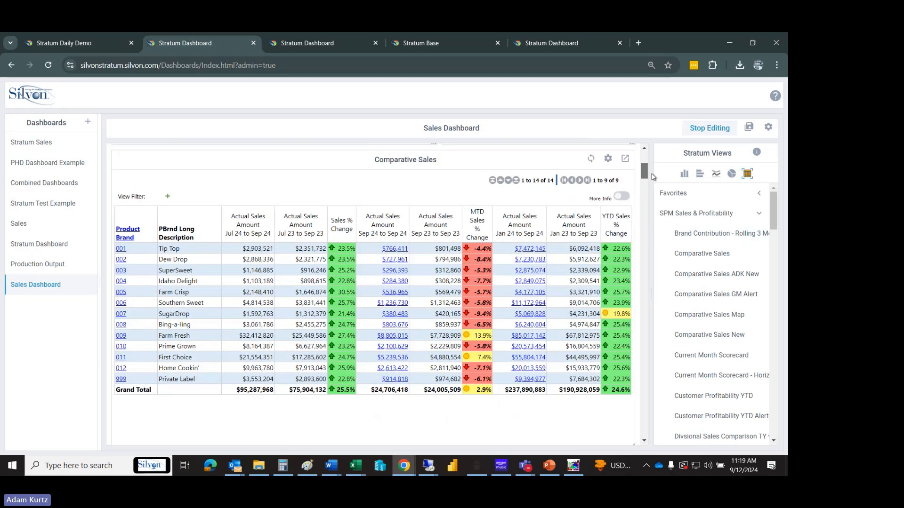
left_click(121, 248)
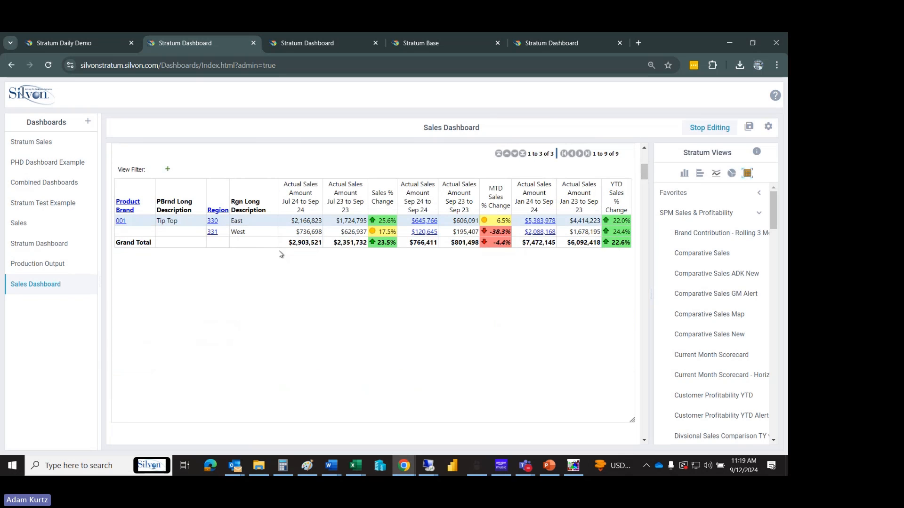
mouse_move(644, 173)
left_mouse_down()
mouse_move(647, 156)
mouse_move(650, 170)
left_mouse_up()
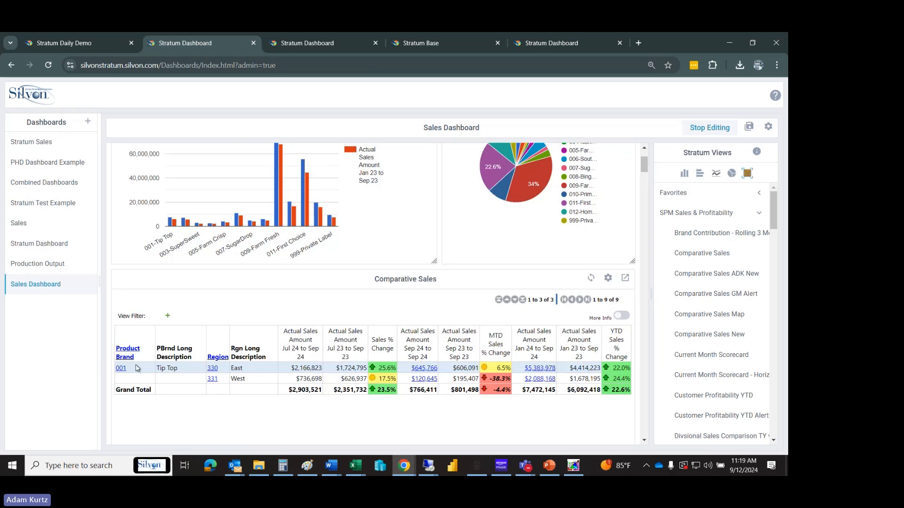
scroll(211, 355, "down", 3)
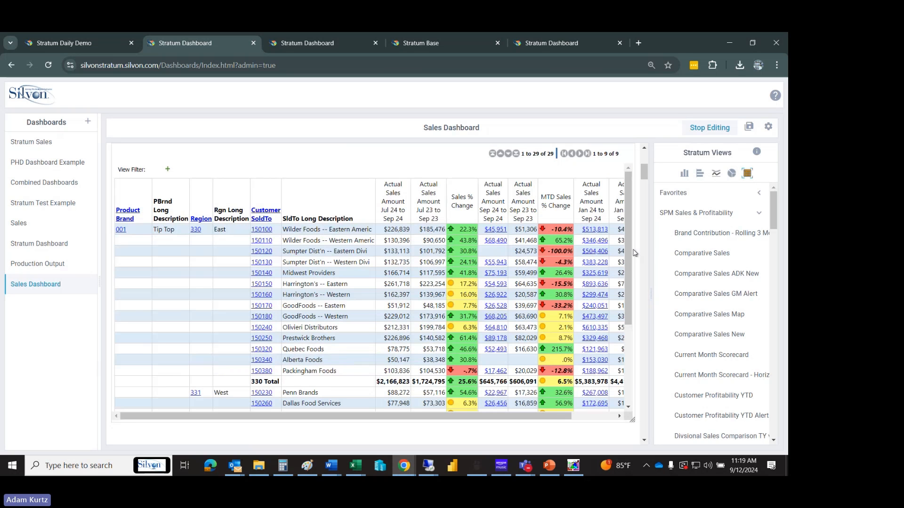
left_click_drag(629, 252, 645, 157)
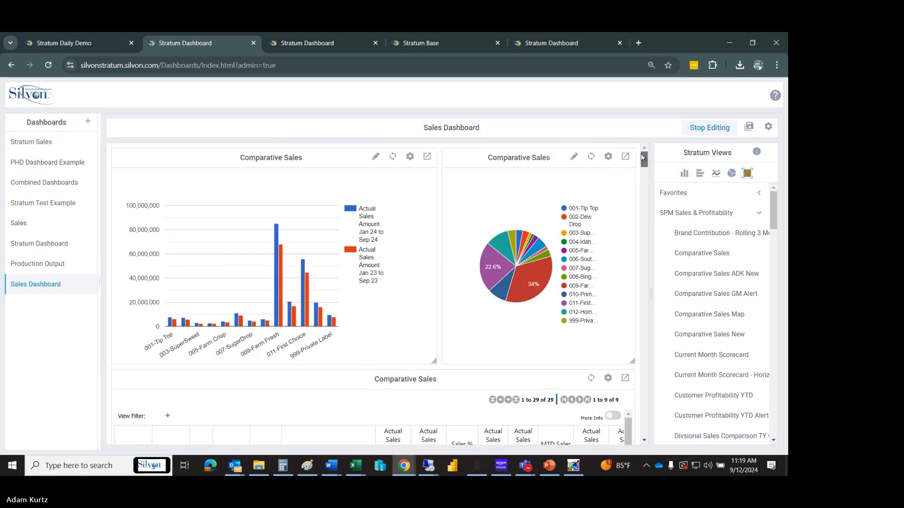
mouse_move(641, 154)
left_mouse_down()
mouse_move(646, 162)
mouse_move(649, 153)
left_mouse_up()
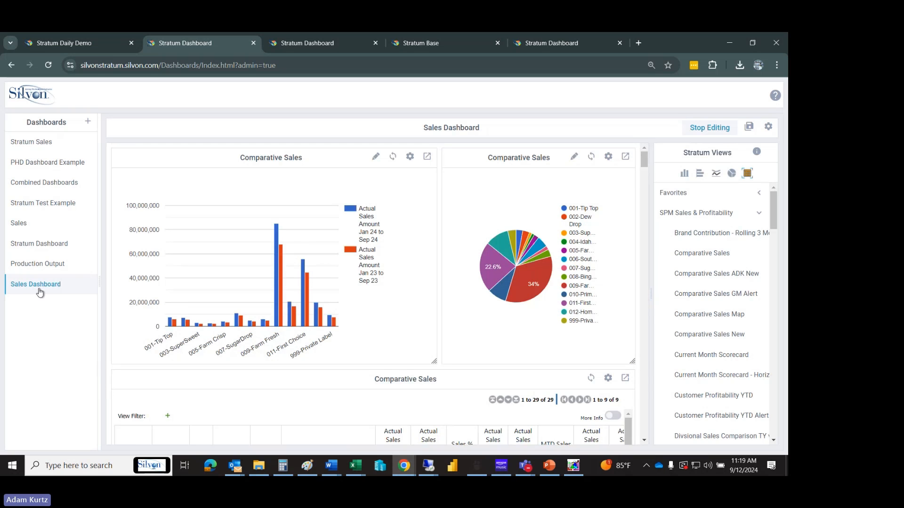
- Stop editing the Sales Dashboard and open it on its own in a new browser tab
left_click(707, 127)
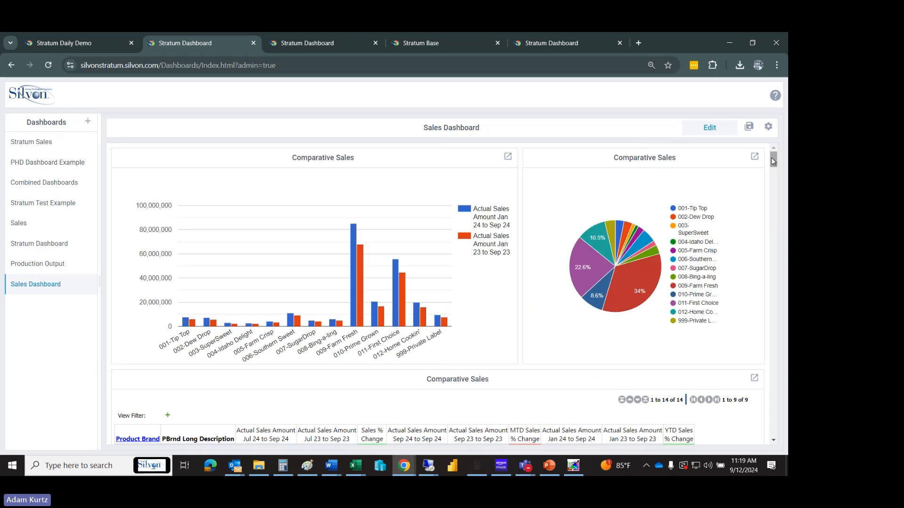
mouse_move(773, 160)
left_mouse_down()
mouse_move(773, 174)
mouse_move(771, 159)
left_mouse_up()
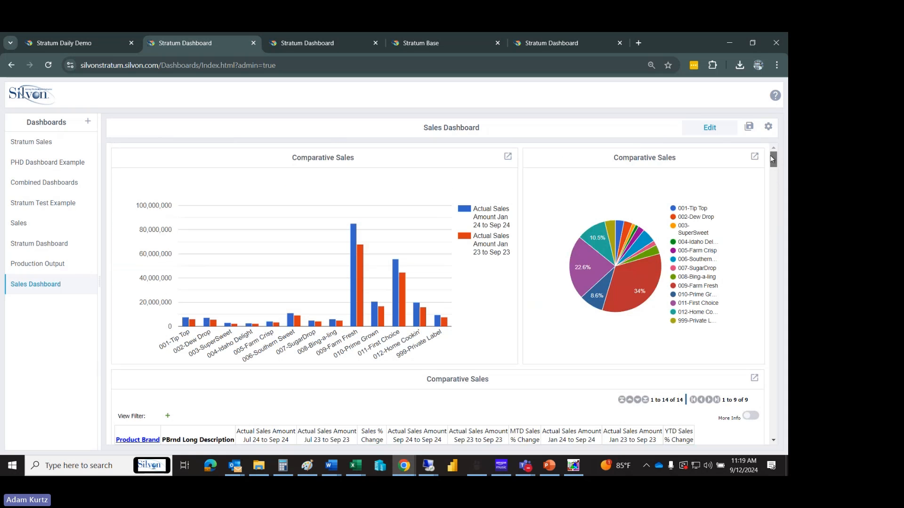
right_click(41, 285)
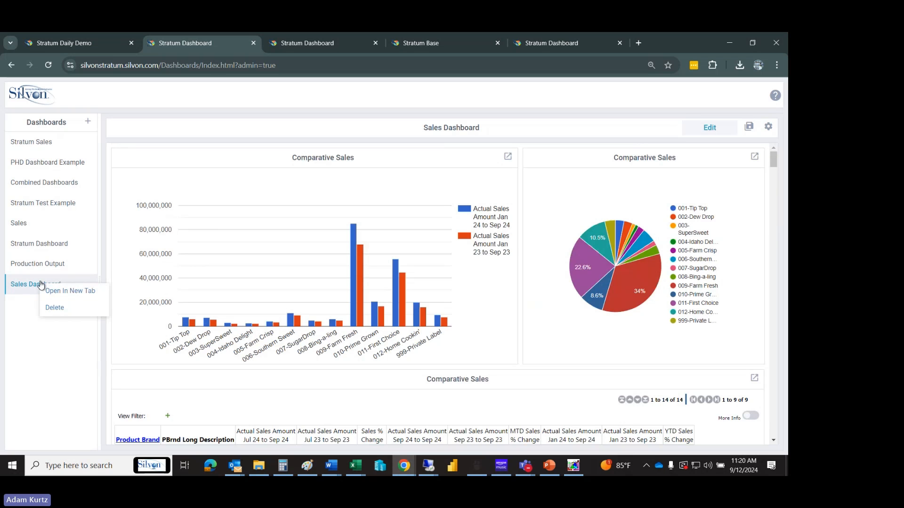
left_click(71, 291)
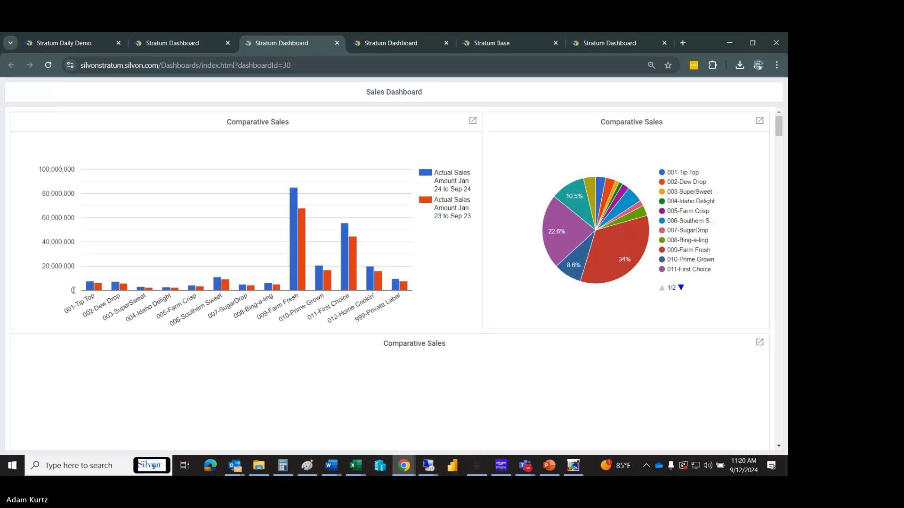
- Copy the Sales Dashboard's URL, set it as the Global Home Page in the Stratum application settings, and save
left_click(226, 65)
key("ctrl+c")
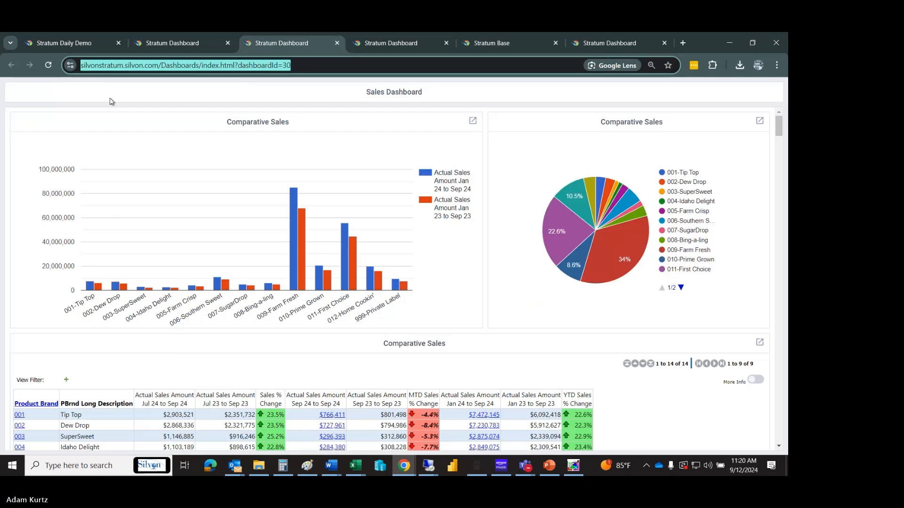
left_click(78, 44)
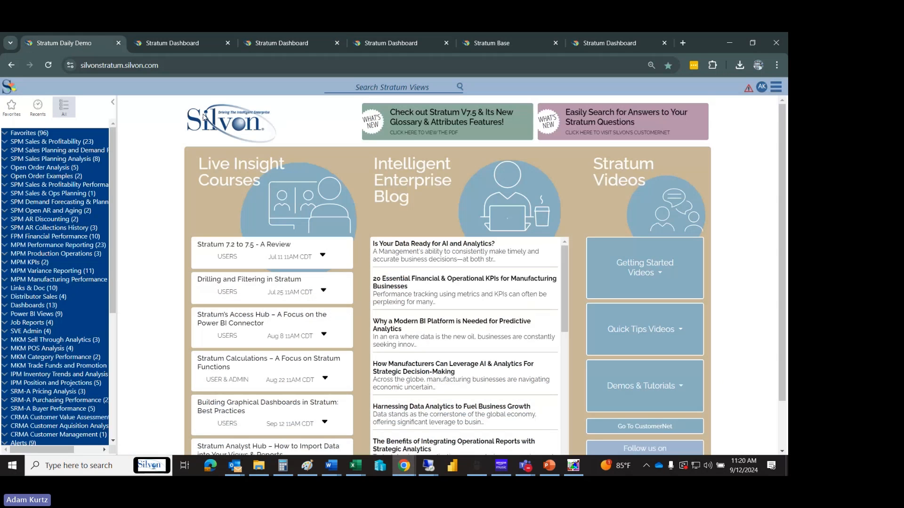
left_click(776, 87)
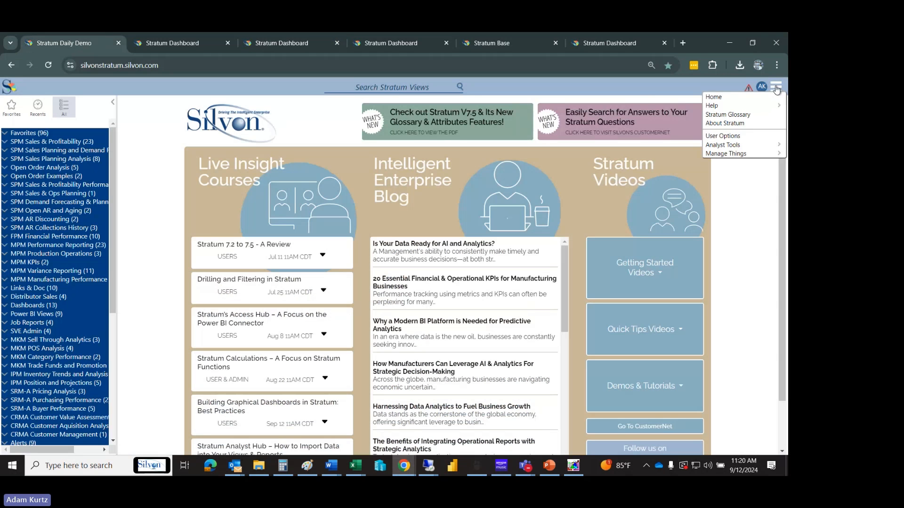
mouse_move(749, 154)
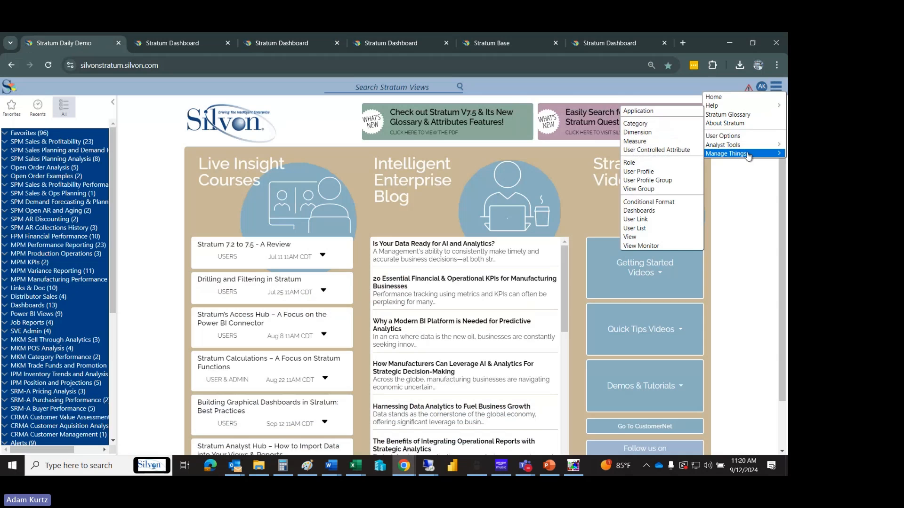
left_click(643, 117)
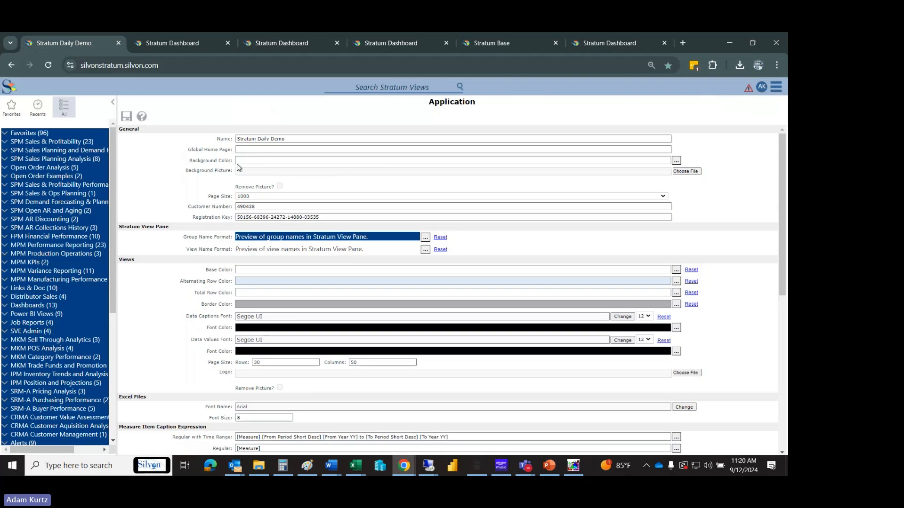
left_click(258, 150)
key("ctrl+v")
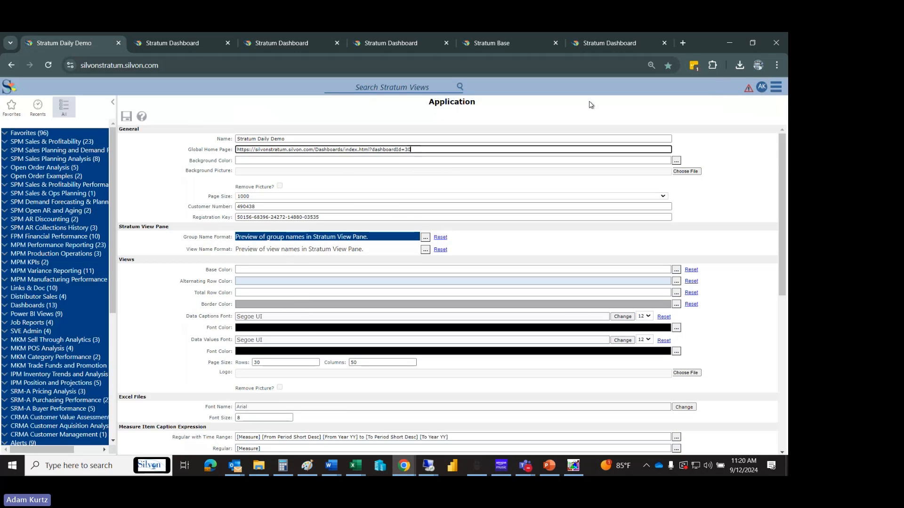
left_click(128, 117)
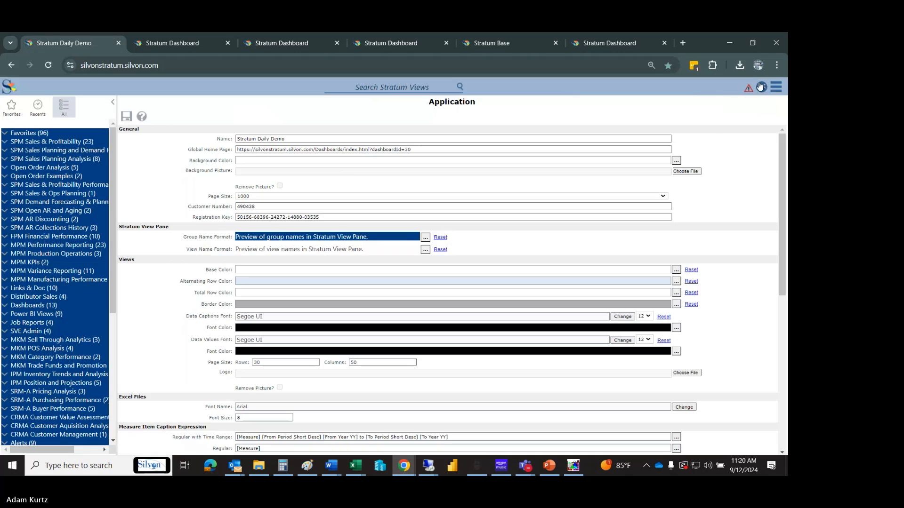
- Go to the Stratum home page and inspect both 009-Farm Fresh sales values in the Comparative Sales column chart
left_click(775, 87)
left_click(774, 98)
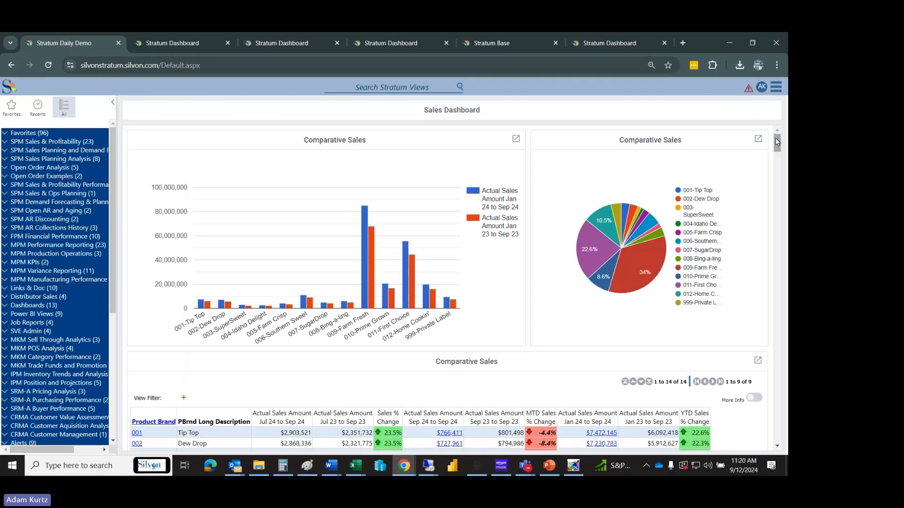
mouse_move(777, 142)
left_mouse_down()
mouse_move(779, 154)
mouse_move(782, 142)
left_mouse_up()
mouse_move(412, 270)
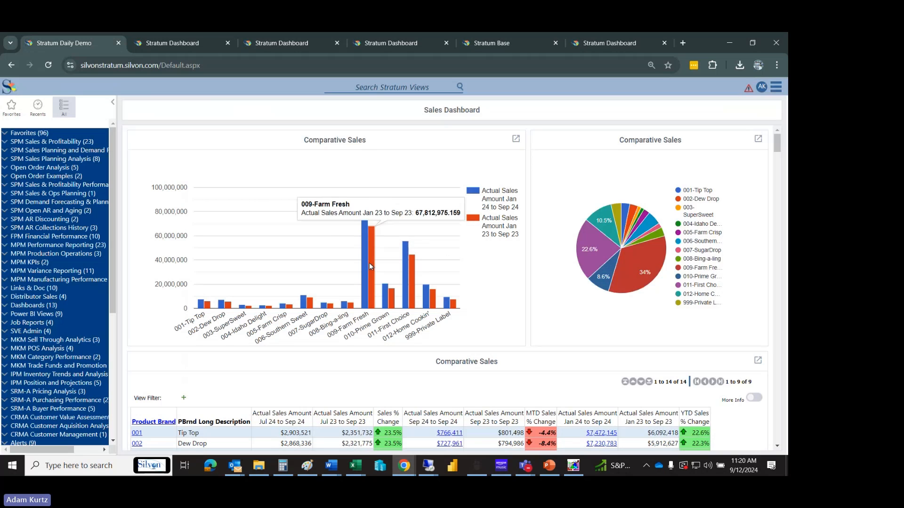
mouse_move(366, 266)
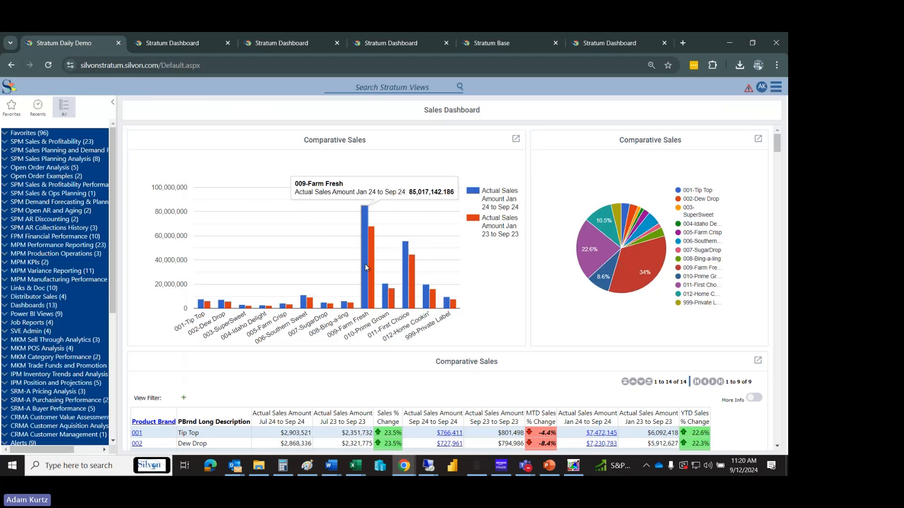
- Open the column chart's underlying view in a new tab and drill product brand 001 down to region and customer
left_click(516, 139)
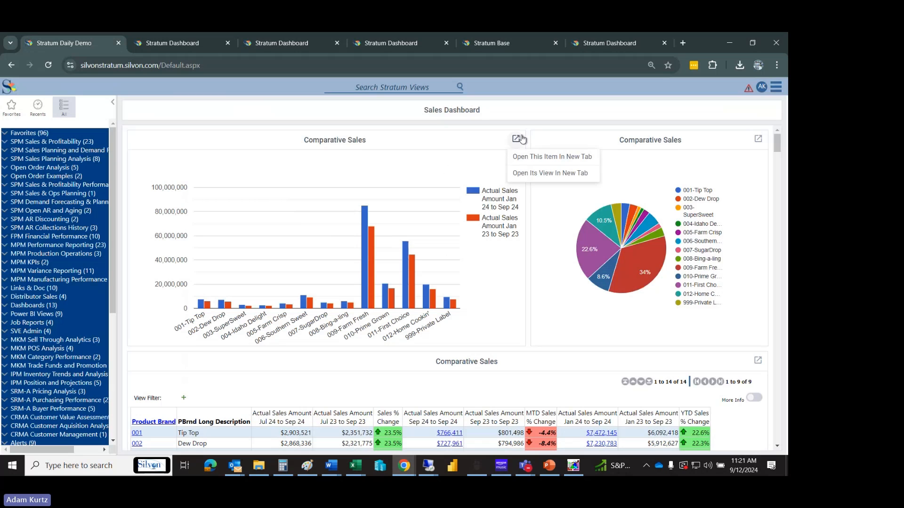
left_click(533, 174)
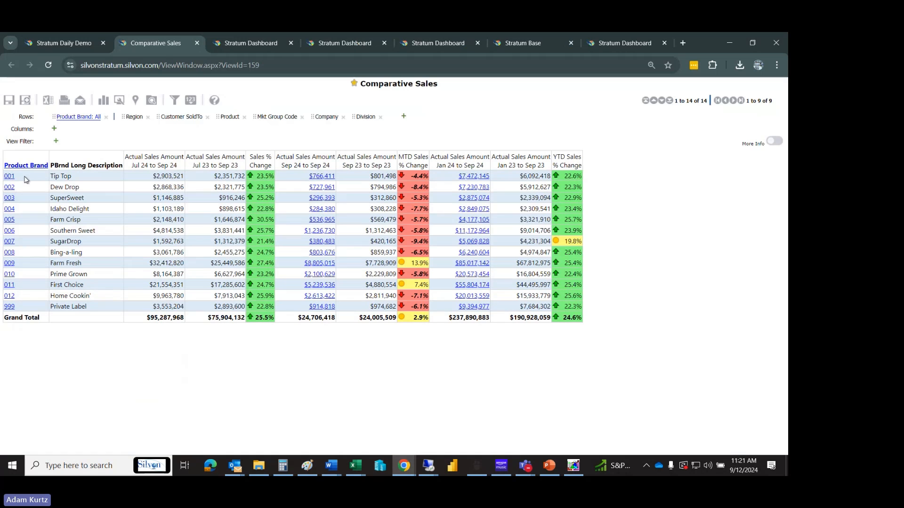
left_click(9, 176)
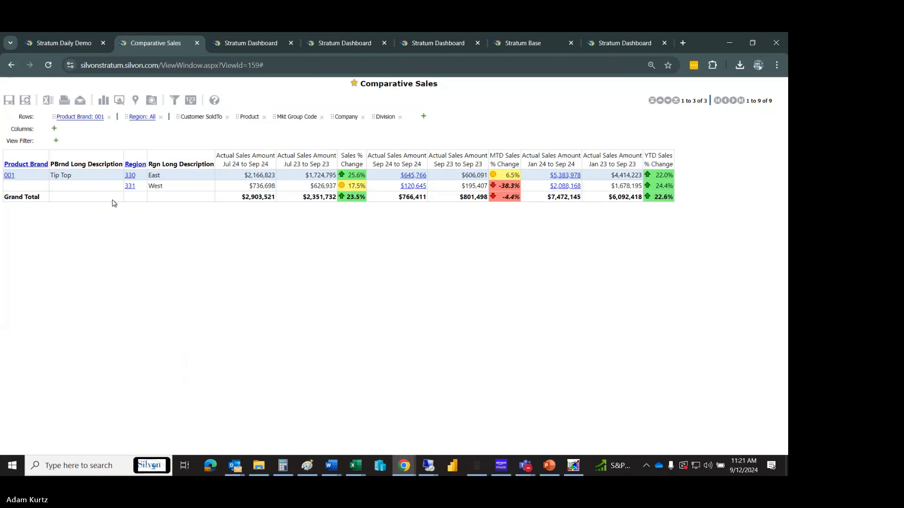
left_click(131, 175)
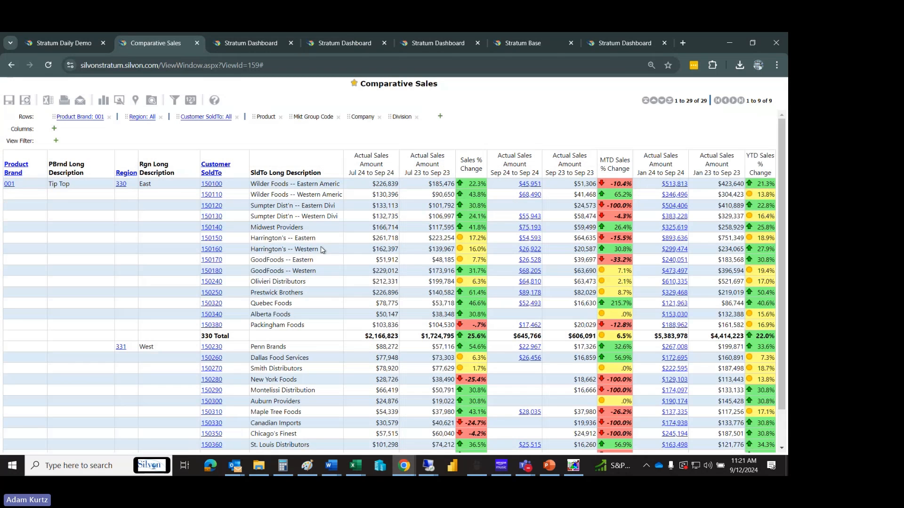